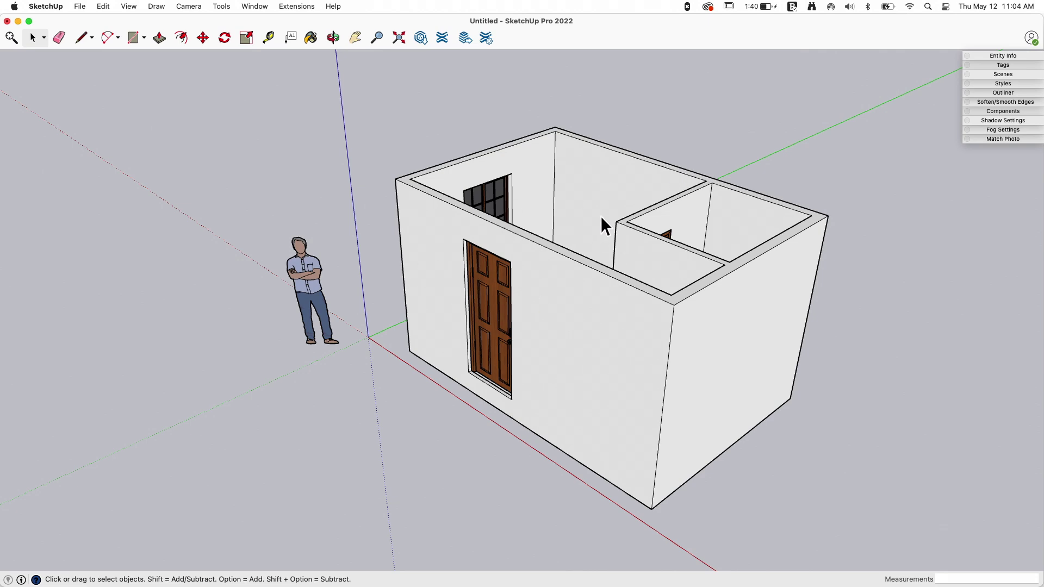
- Examine which parts of the house model are separate by selecting individual faces, edges, doors and the window one by one
middle_drag(602, 215, 595, 209)
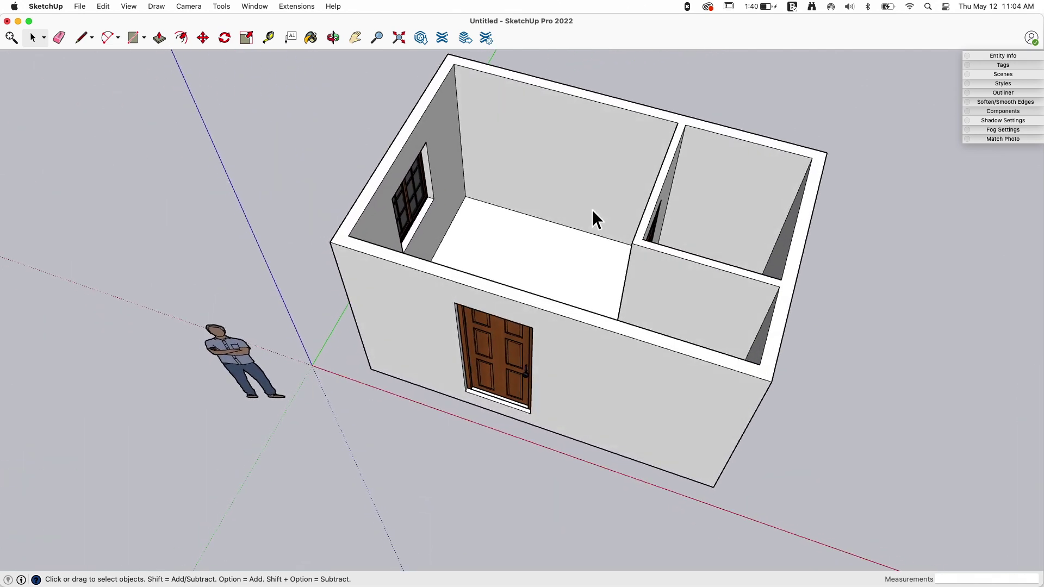
click(452, 204)
click(491, 214)
click(644, 211)
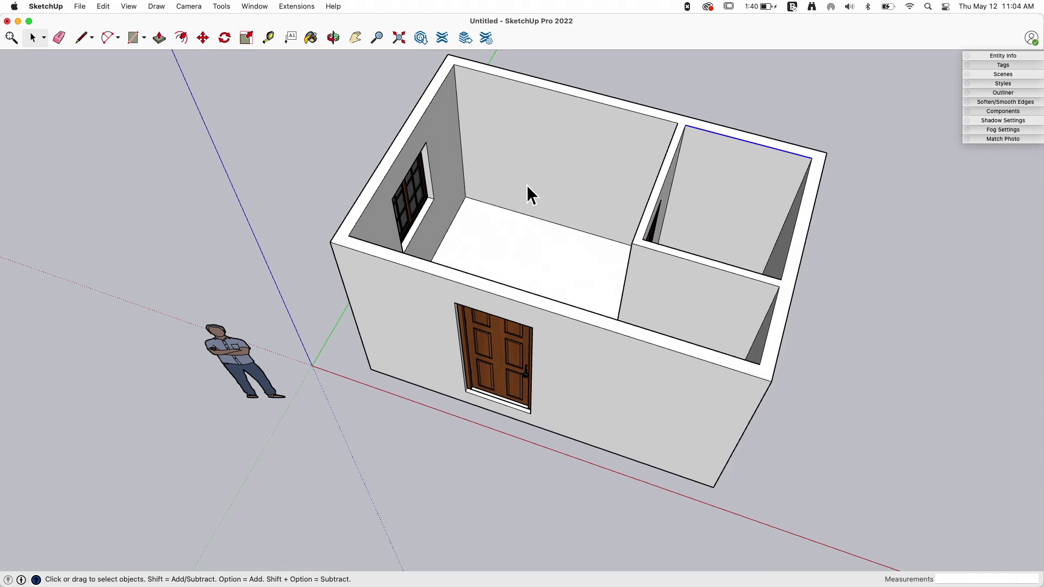
click(632, 315)
middle_drag(525, 242, 460, 325)
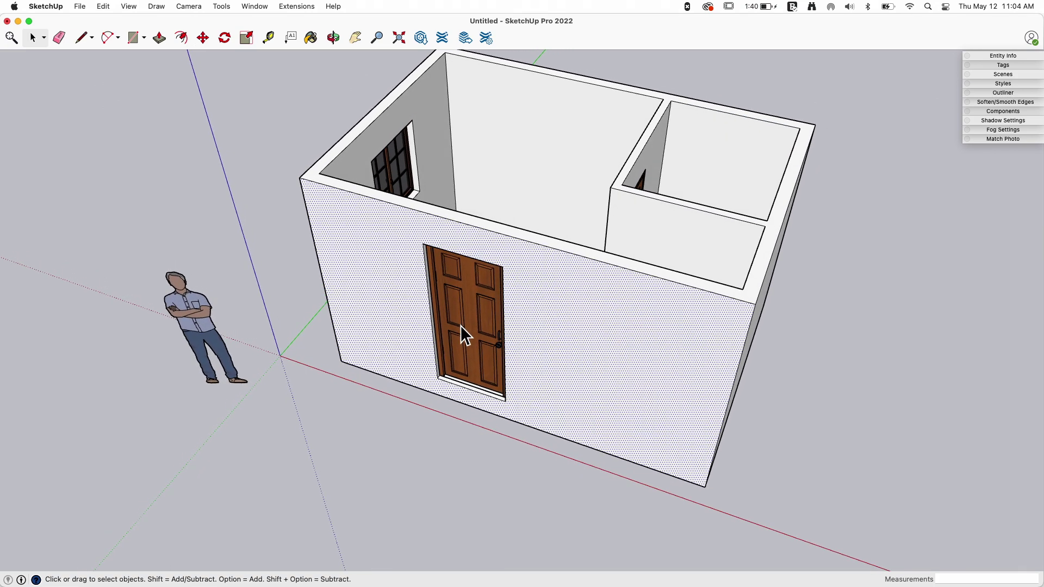
click(460, 325)
click(401, 184)
middle_drag(452, 178, 670, 337)
click(739, 201)
click(670, 337)
click(509, 299)
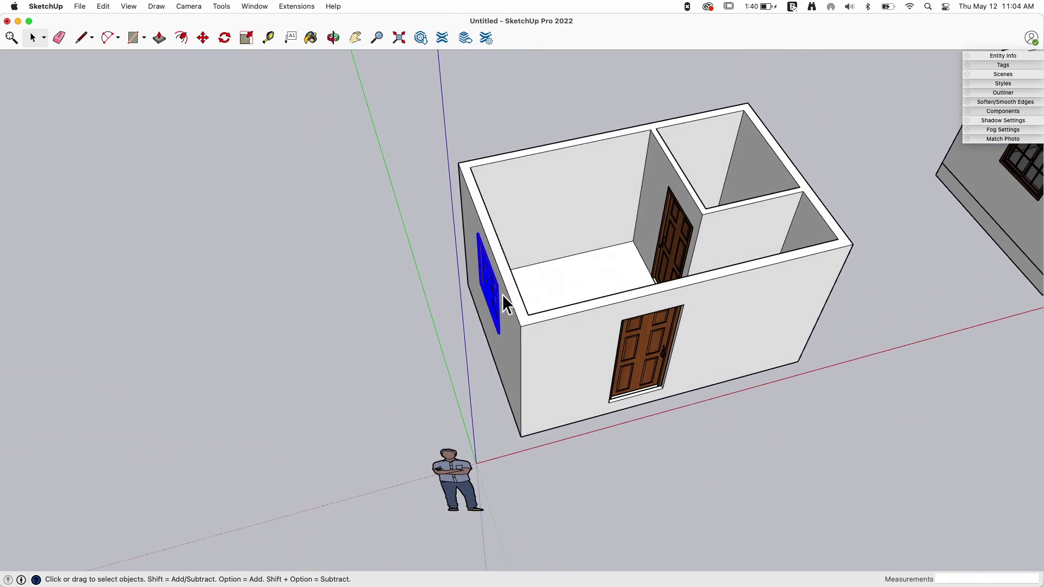
click(630, 352)
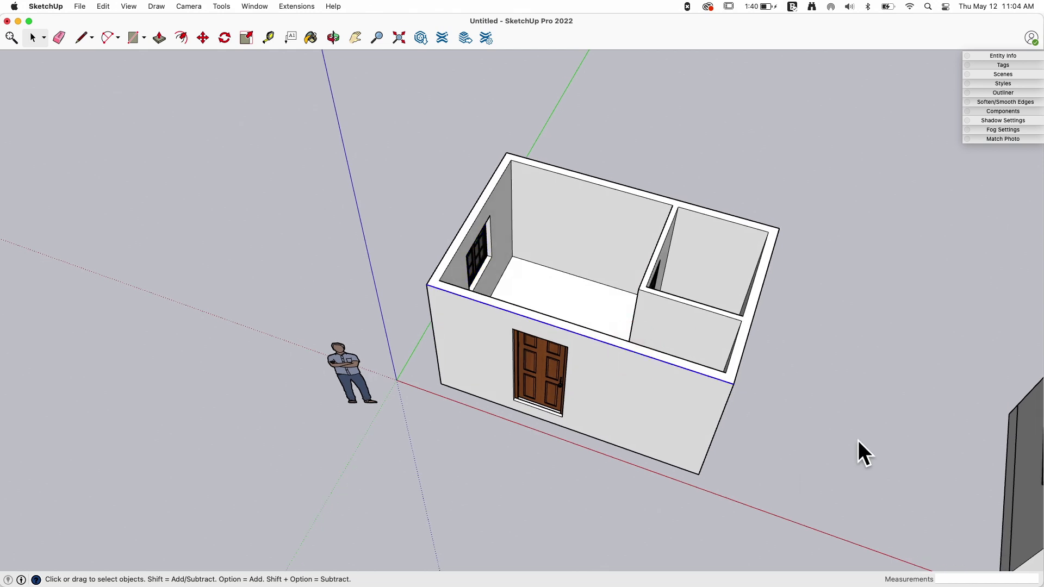
scroll(599, 210, down, 1)
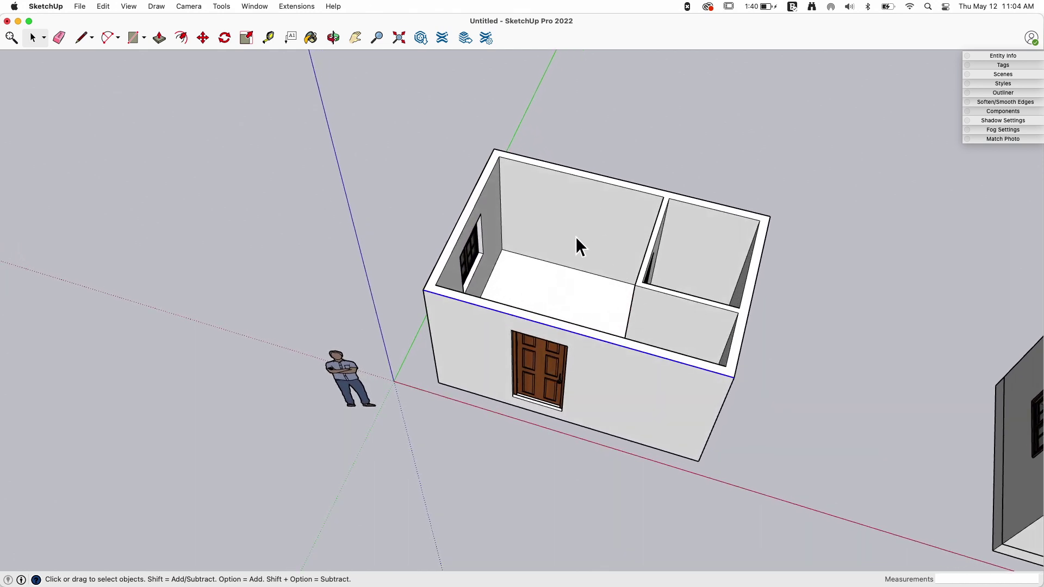
- Check the extent of the connected geometry by selecting everything attached to the floor, and clear the selection
middle_drag(515, 270, 556, 224)
triple_click(532, 269)
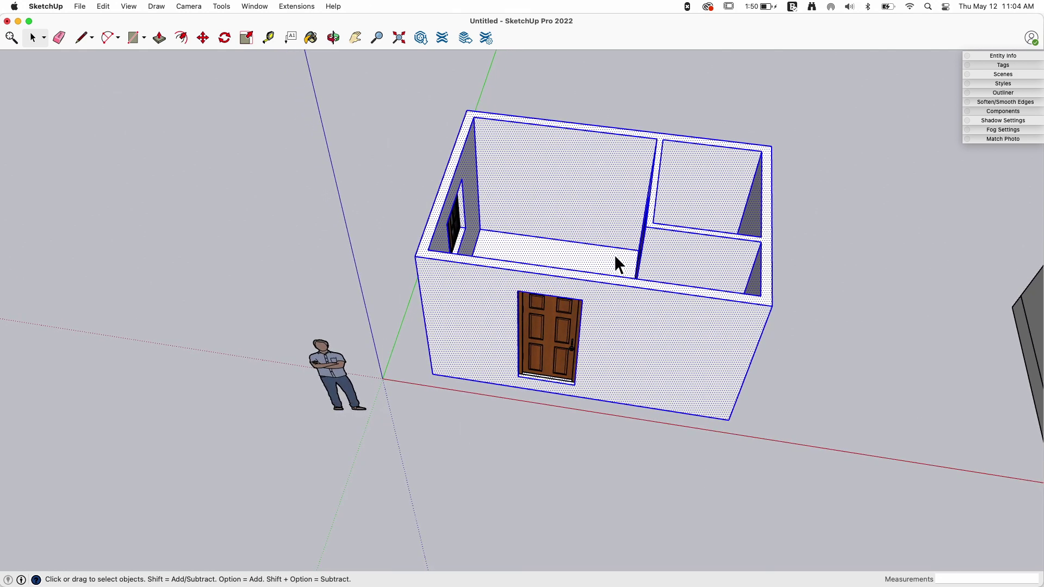
middle_drag(616, 257, 529, 118)
click(384, 211)
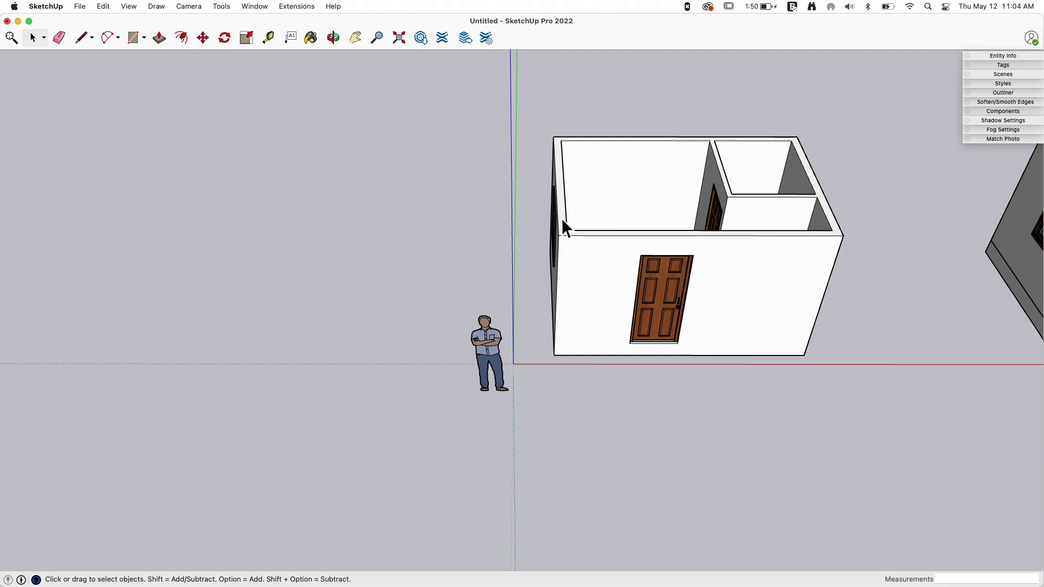
- Select the whole end wall together with its window and move it 2' outward along the red axis
middle_drag(497, 221, 400, 168)
drag(396, 156, 457, 395)
drag(472, 463, 472, 462)
middle_drag(429, 237, 459, 275)
scroll(473, 275, up, 5)
scroll(442, 239, up, 2)
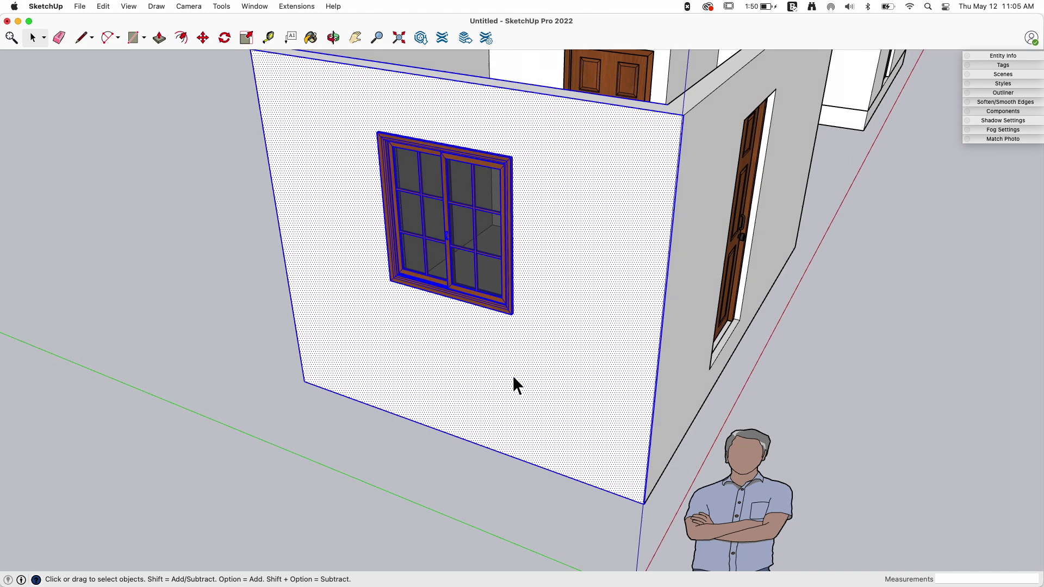
middle_drag(551, 387, 622, 188)
scroll(739, 202, down, 5)
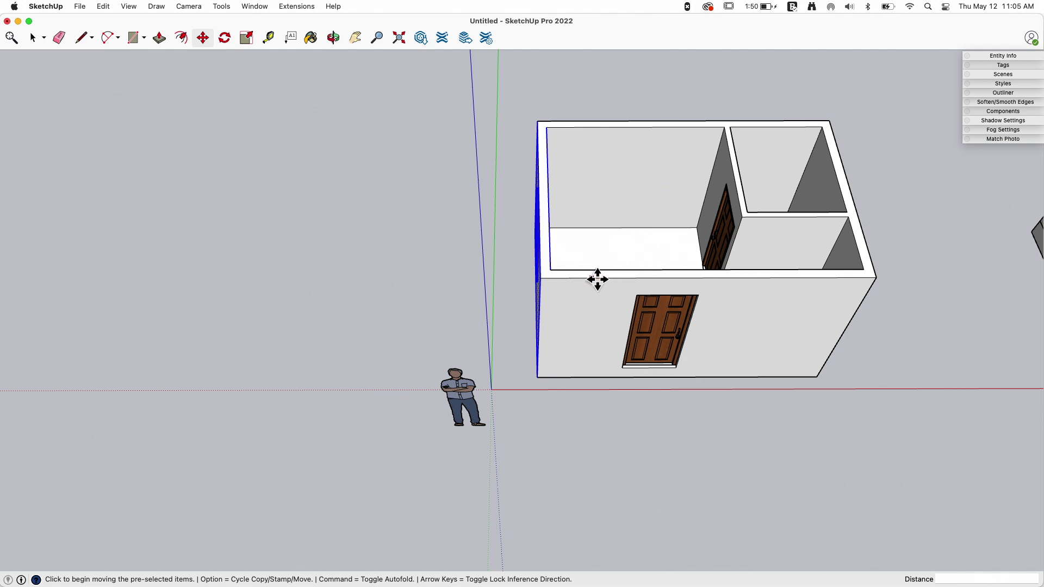
click(669, 276)
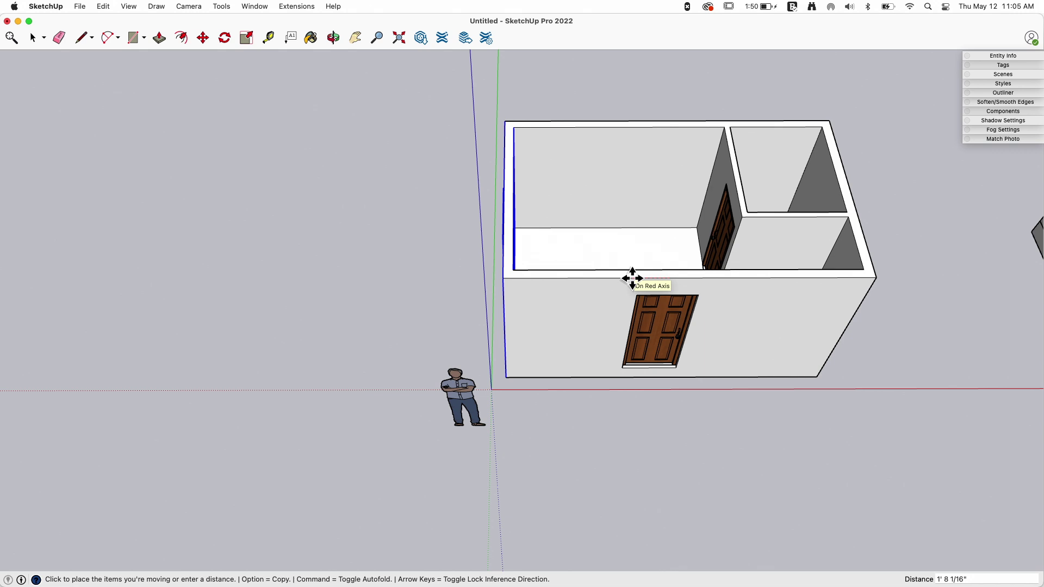
key(Return)
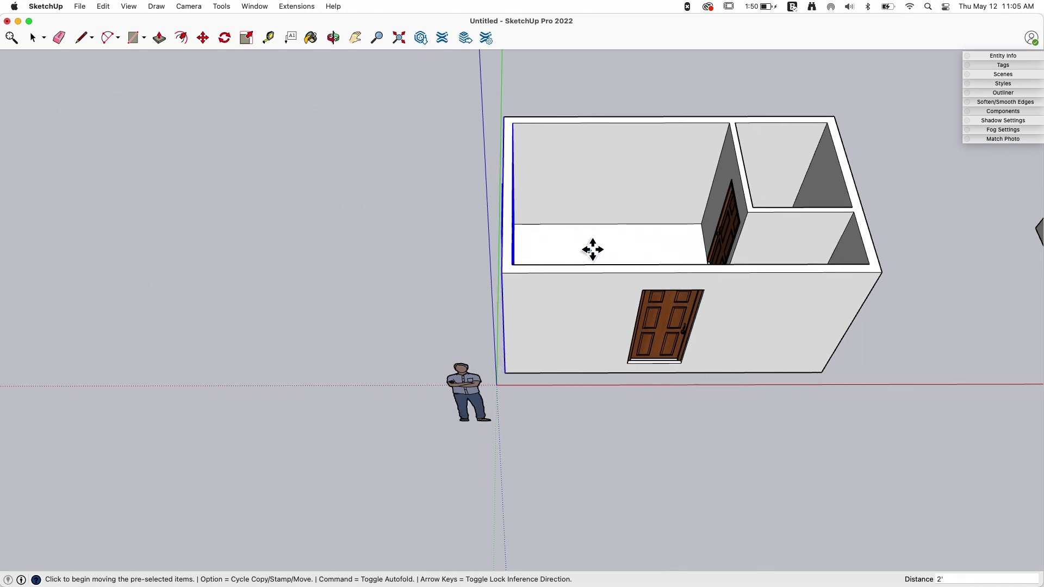
key(space)
- Select only the inner and outer faces of the window wall and move them 2' inward along the red axis
middle_drag(595, 238, 434, 183)
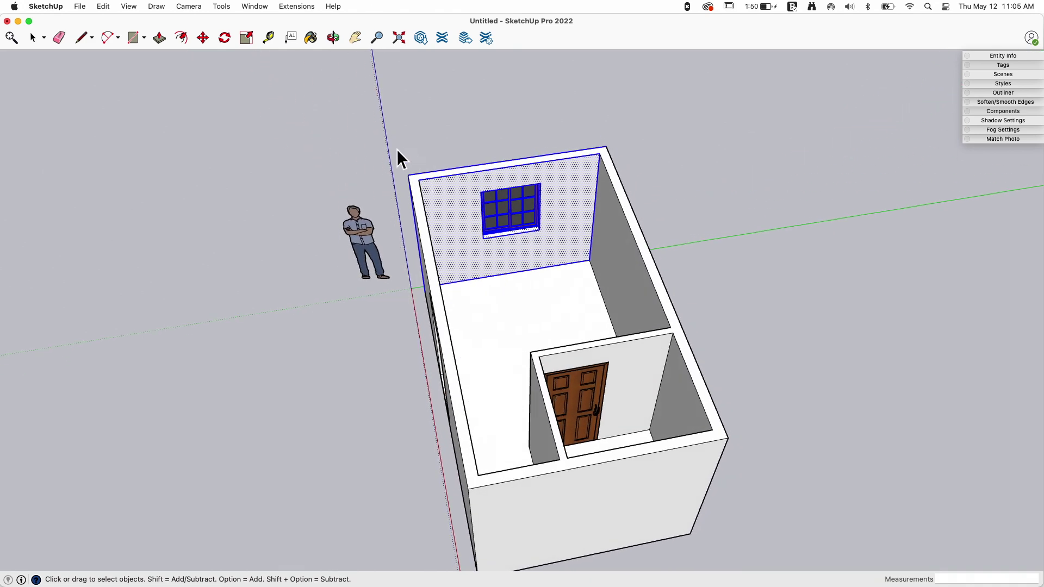
click(668, 194)
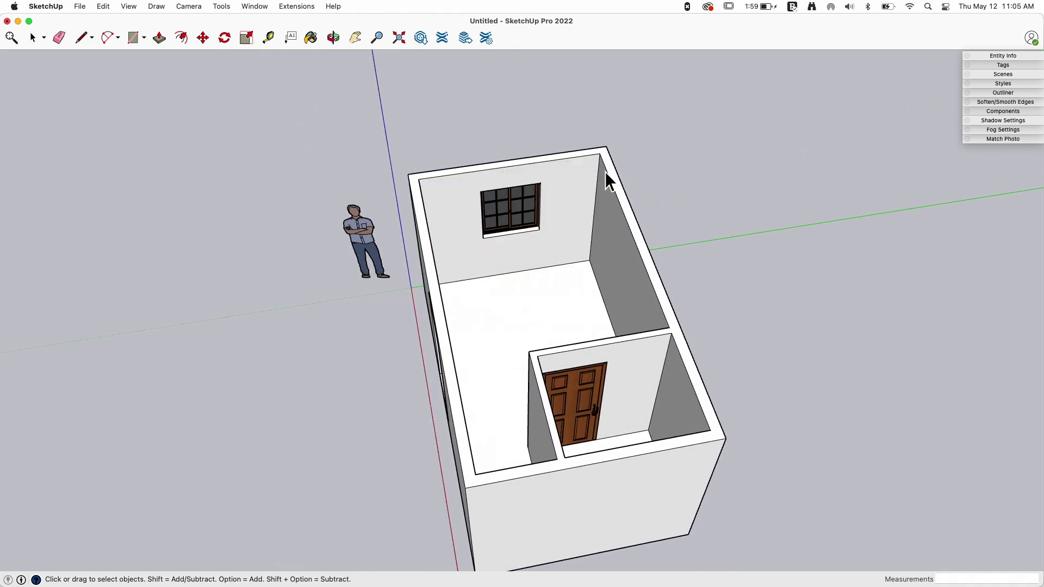
middle_drag(578, 163, 515, 235)
click(598, 193)
middle_drag(598, 195, 625, 217)
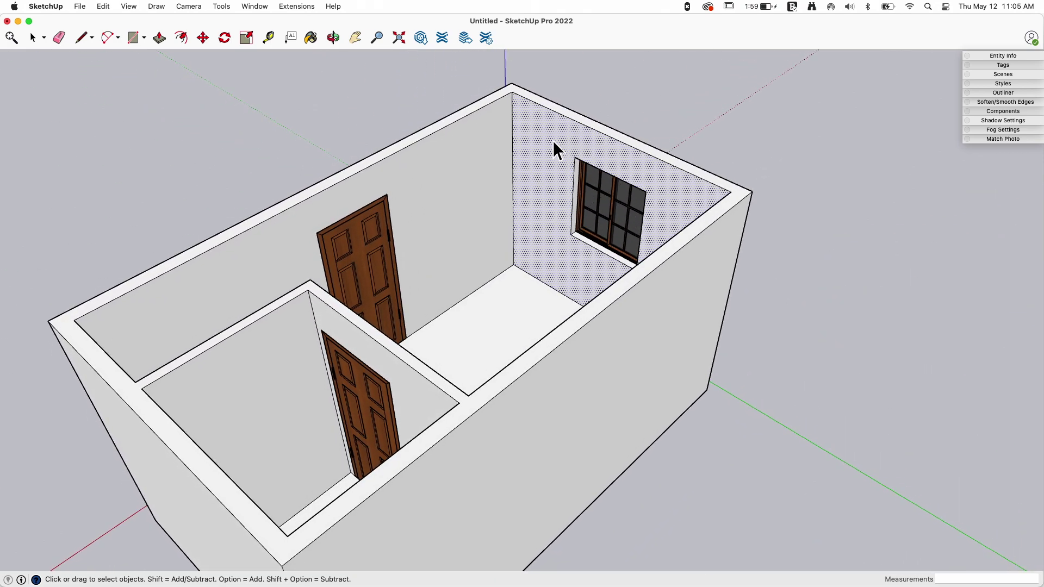
middle_drag(566, 240, 612, 190)
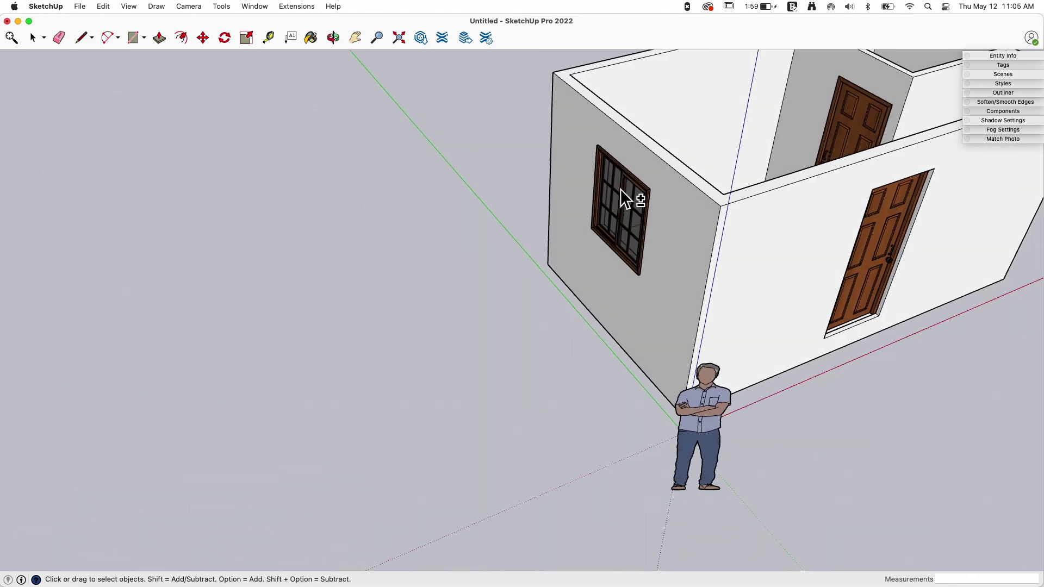
click(668, 213)
middle_drag(667, 213, 716, 246)
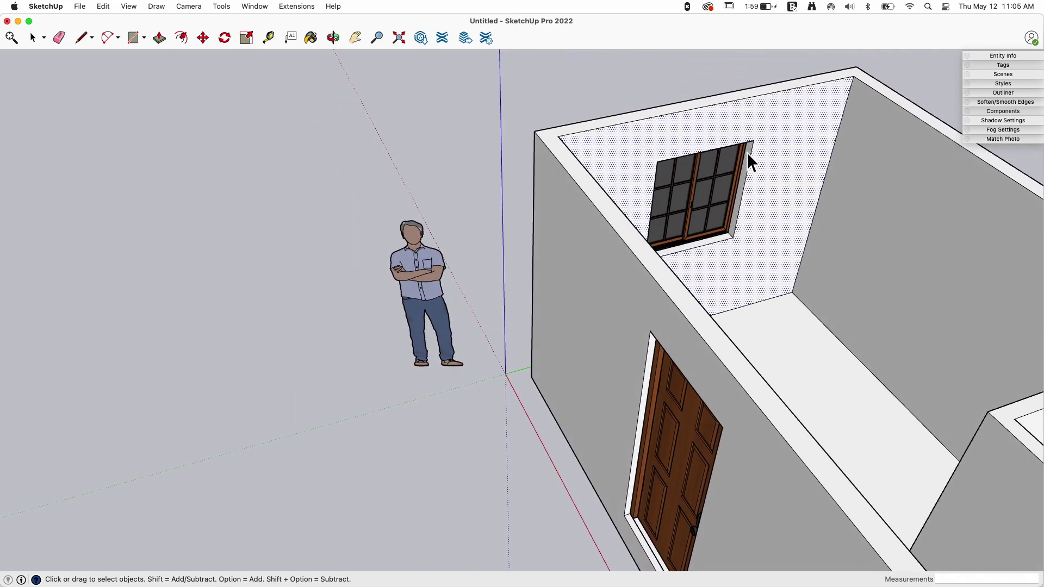
middle_drag(656, 193, 651, 378)
key(m)
click(725, 254)
key(Return)
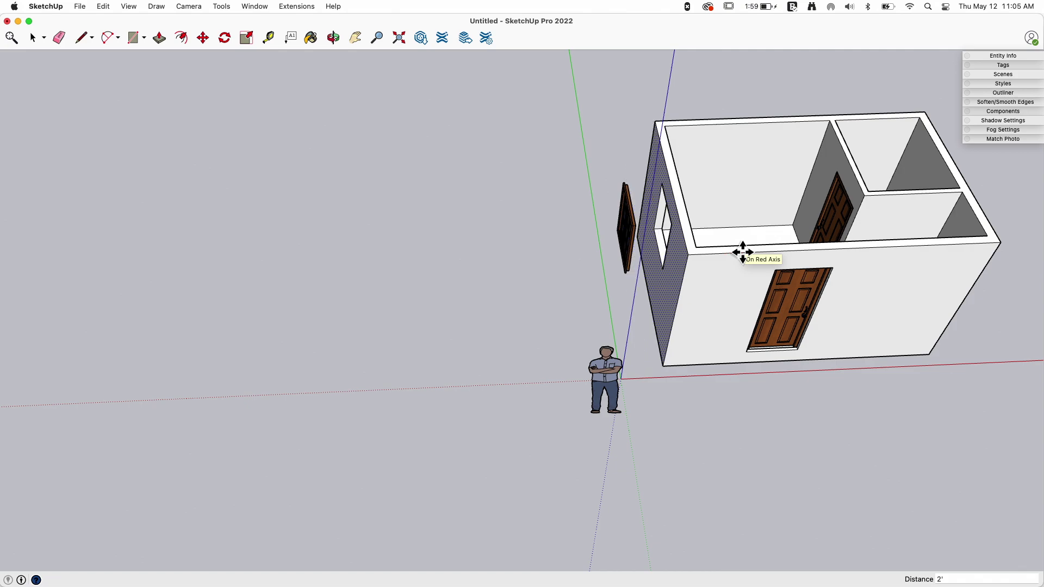
middle_drag(743, 251, 810, 214)
key(space)
- Move the detached window component 2' along the red axis back into the opening of the end wall
scroll(676, 191, up, 3)
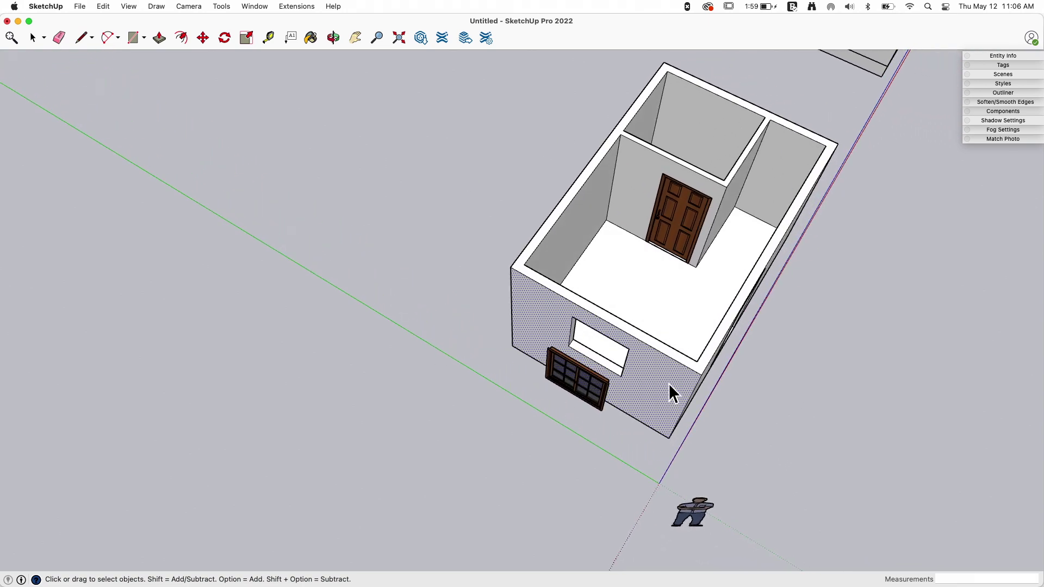
middle_drag(683, 367, 571, 293)
key(m)
click(570, 295)
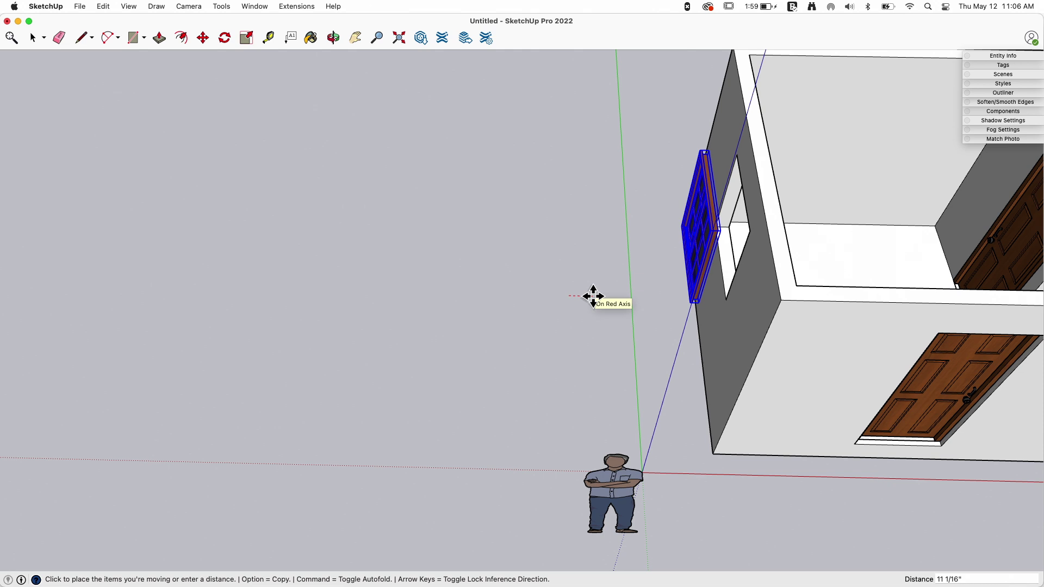
text(2')
key(Return)
key(space)
- Select the end wall and its window together and move them 2' outward along the red axis
middle_drag(608, 286, 591, 100)
drag(590, 98, 689, 427)
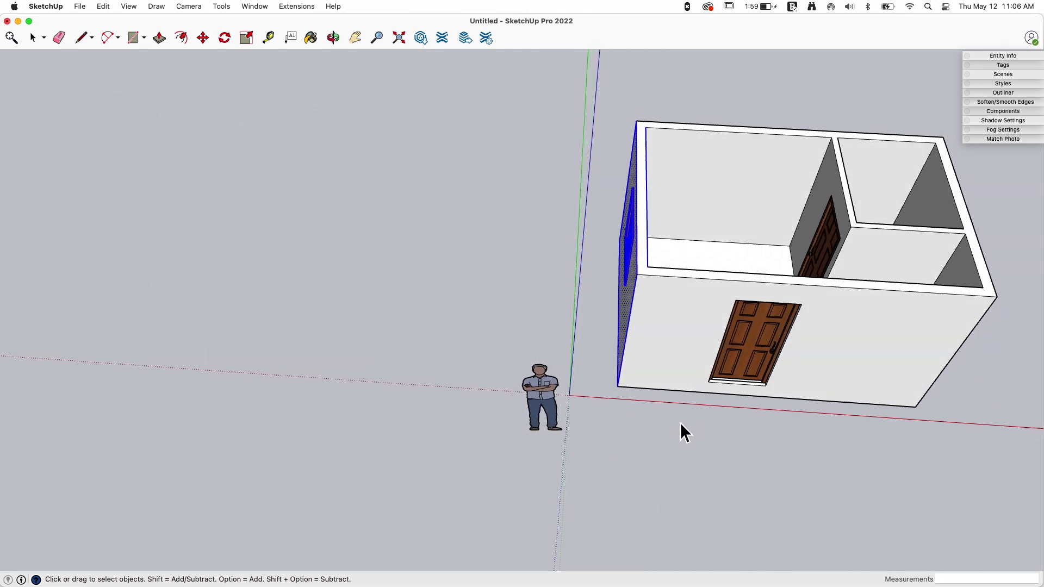
middle_drag(673, 454, 671, 454)
key(m)
click(651, 441)
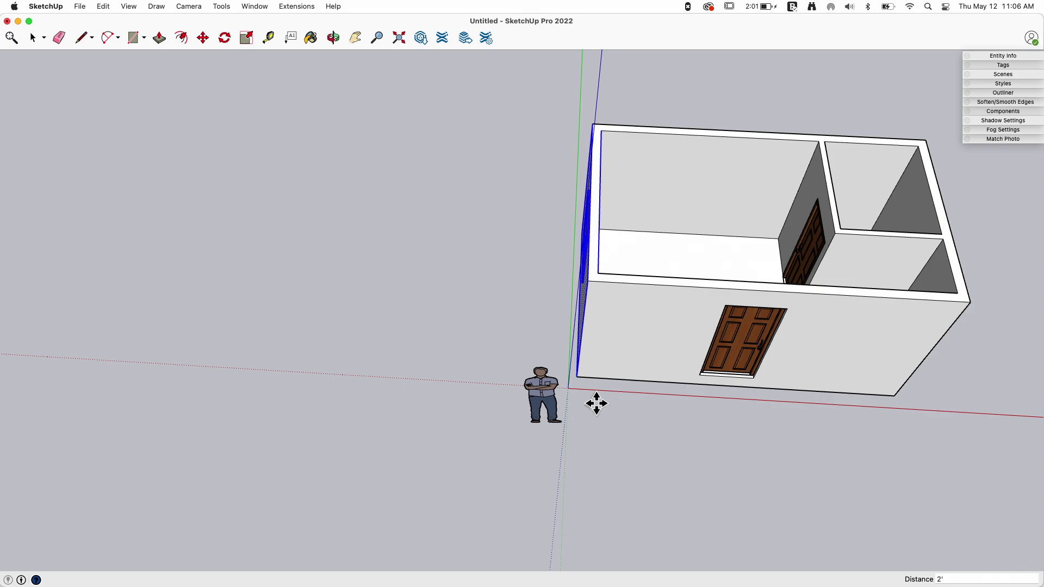
middle_drag(597, 403, 574, 300)
key(space)
- Try to move the small room's side wall 12 inches inward along the green axis without its door
middle_drag(494, 303, 435, 259)
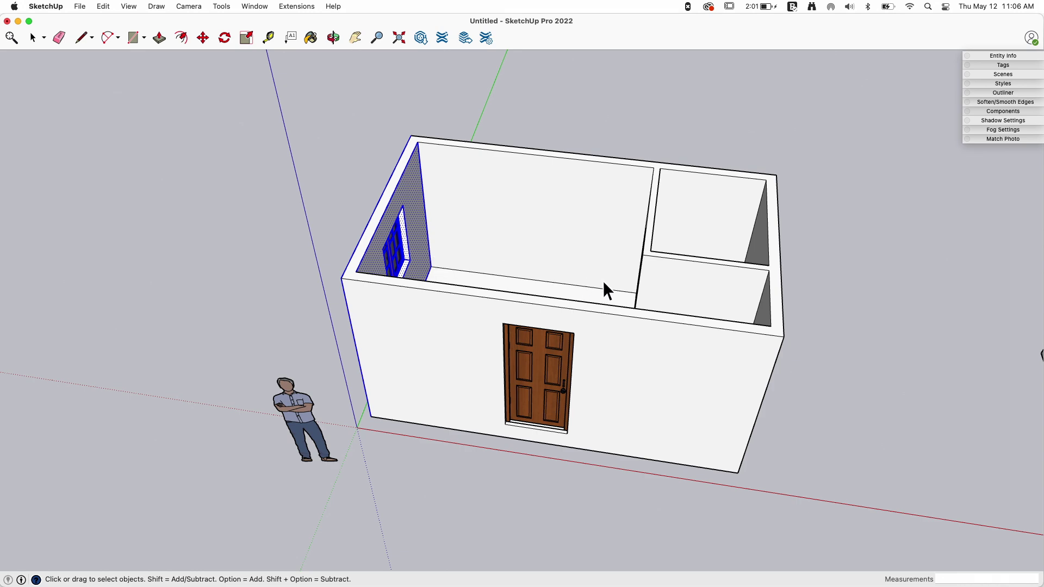
middle_drag(578, 275, 527, 246)
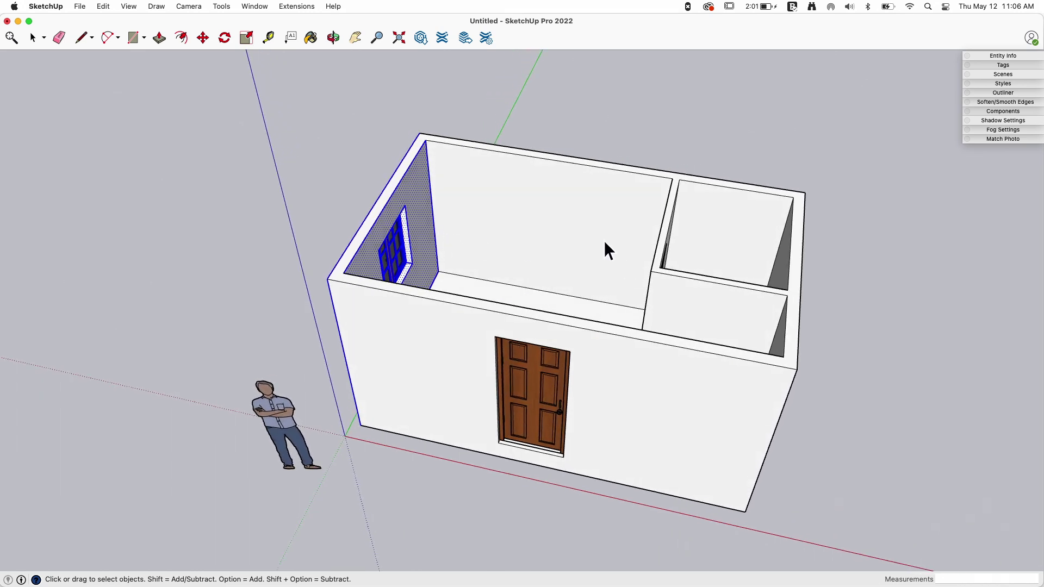
middle_drag(581, 228, 669, 227)
middle_drag(621, 162, 487, 136)
click(709, 223)
middle_drag(700, 245, 739, 394)
key(m)
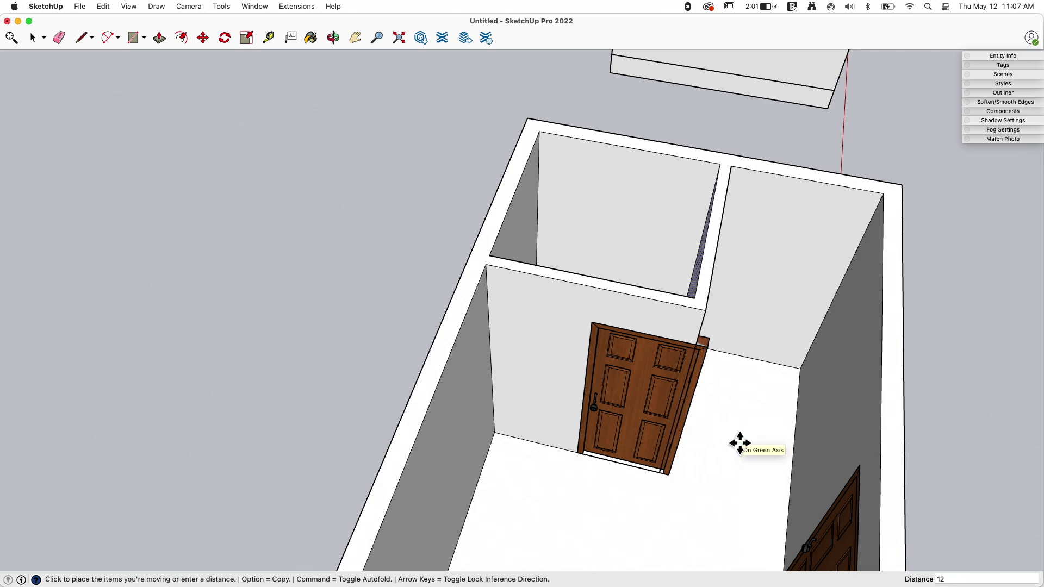
middle_drag(740, 443, 591, 249)
key(space)
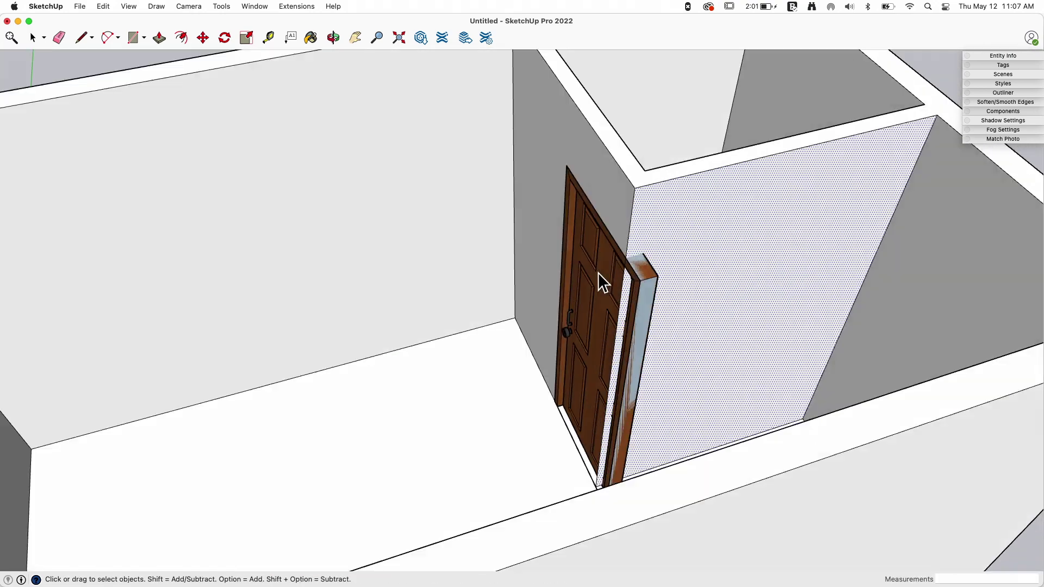
- Delete the leftover wall strip crossing the interior door, and undo both that deletion and the side wall's move
click(623, 300)
key(Delete)
middle_drag(622, 300, 775, 209)
middle_drag(725, 180, 700, 320)
key(super+z)
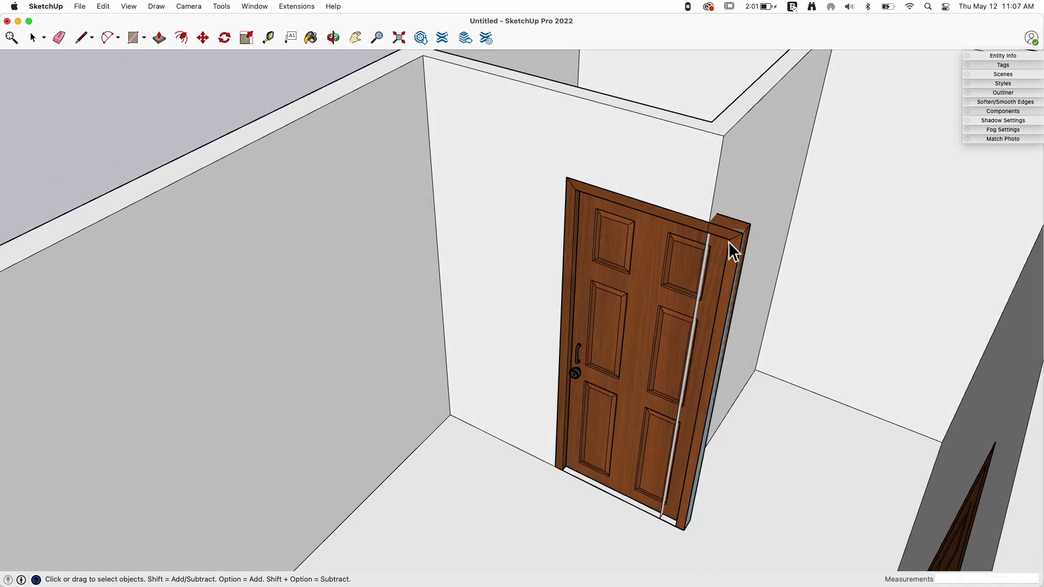
key(super+z)
mouse_move(615, 254)
middle_down()
mouse_move(621, 259)
mouse_move(614, 249)
middle_up()
scroll(614, 250, down, 3)
click(615, 261)
scroll(605, 300, down, 2)
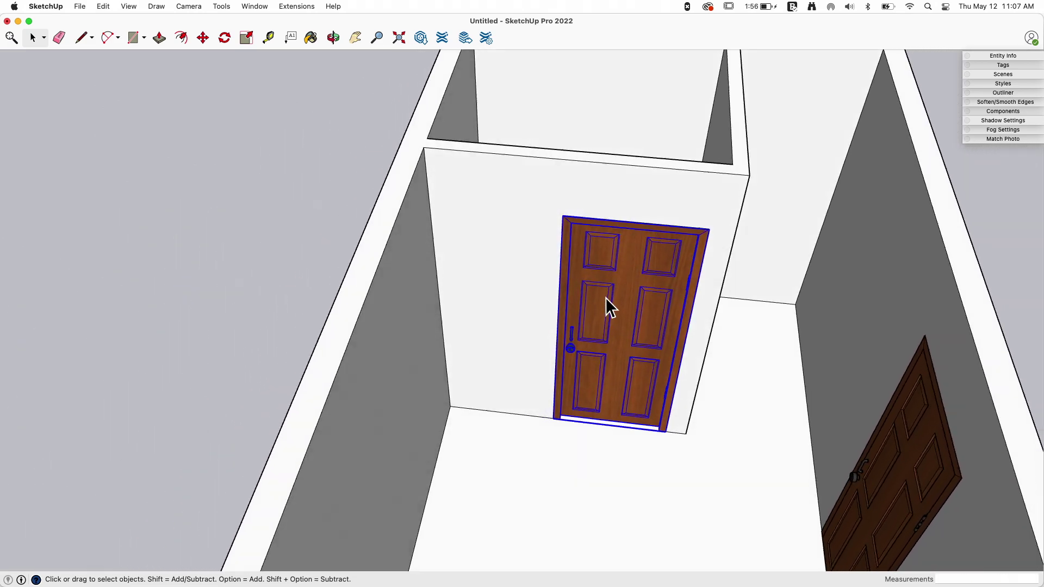
scroll(605, 298, down, 4)
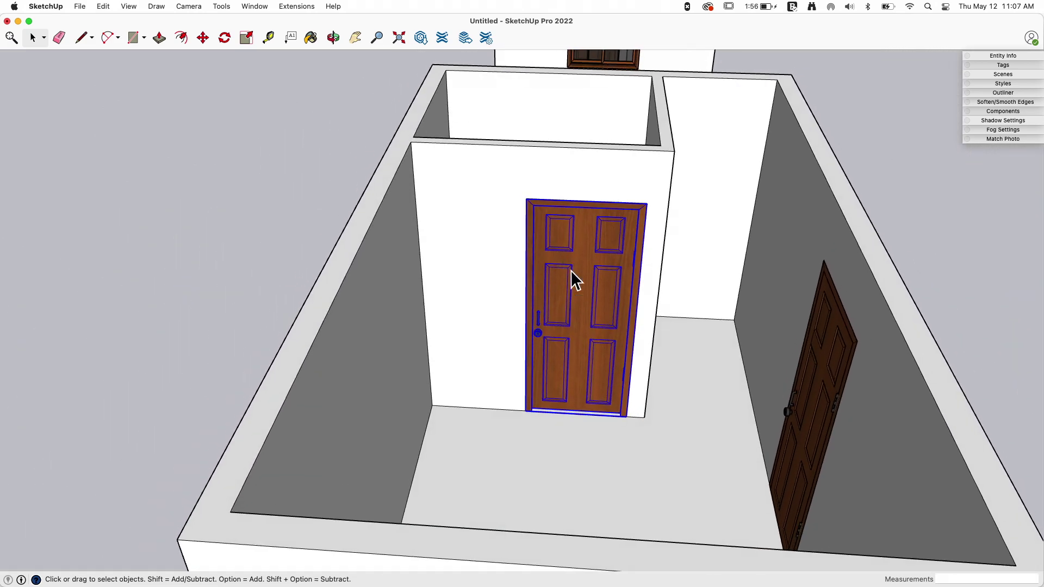
middle_drag(576, 281, 585, 359)
click(578, 342)
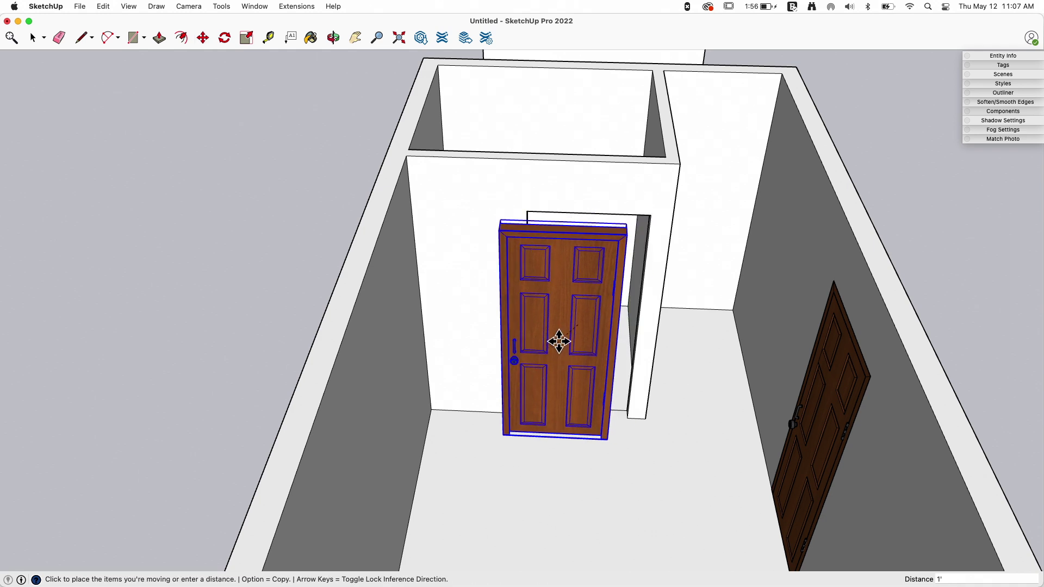
key(space)
- Hide the door component in the small room's wall
scroll(584, 318, up, 1)
right_click(581, 315)
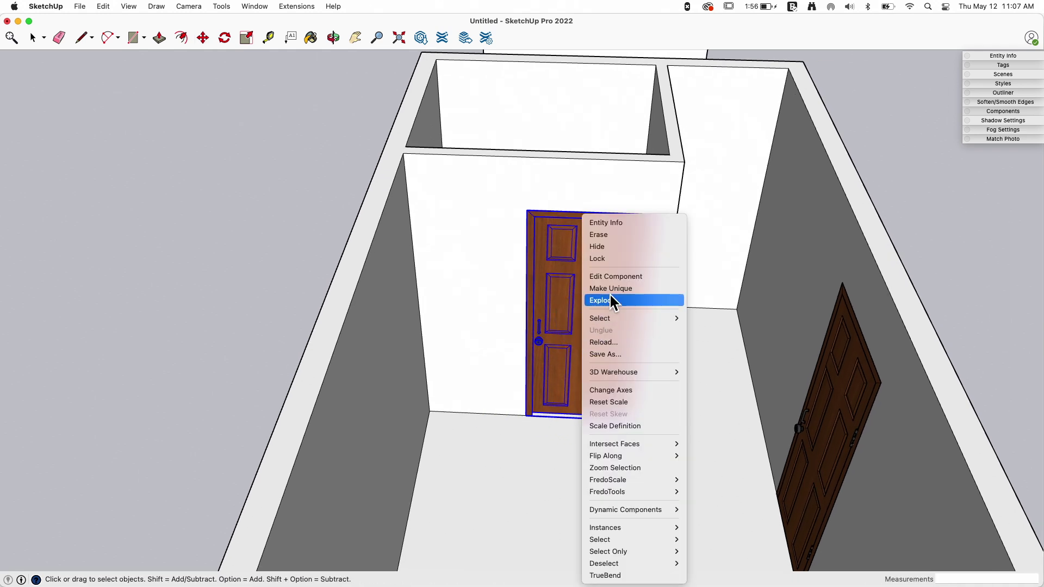
click(604, 247)
- Select the jamb faces of the interior door opening and move them 12 inches along the green axis, away from the wall's free corner
scroll(549, 237, up, 5)
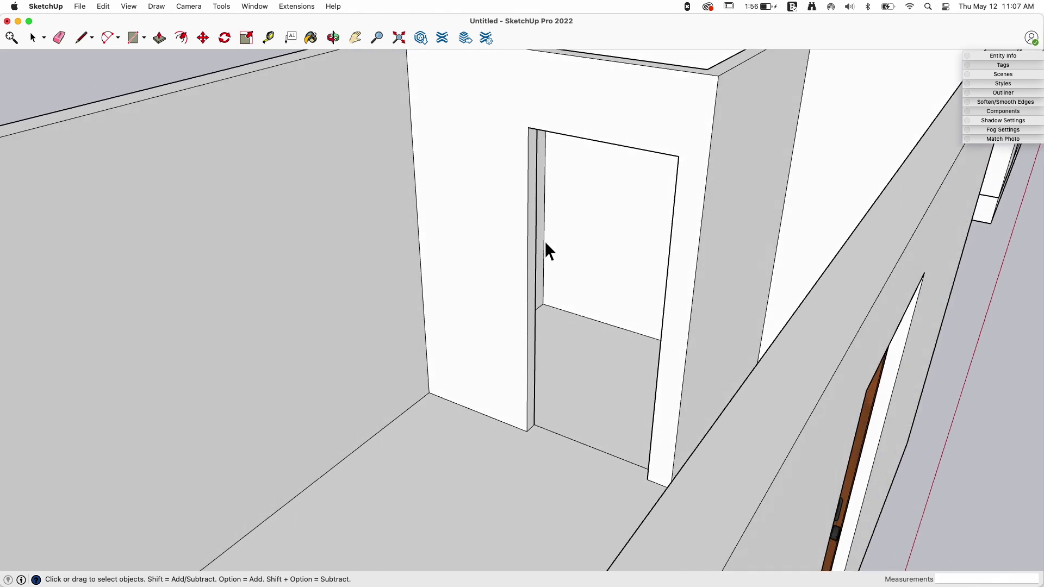
click(532, 234)
scroll(531, 234, up, 2)
middle_drag(532, 234, 799, 212)
shift+click(728, 198)
middle_drag(727, 198, 672, 204)
scroll(699, 195, down, 5)
scroll(671, 204, up, 8)
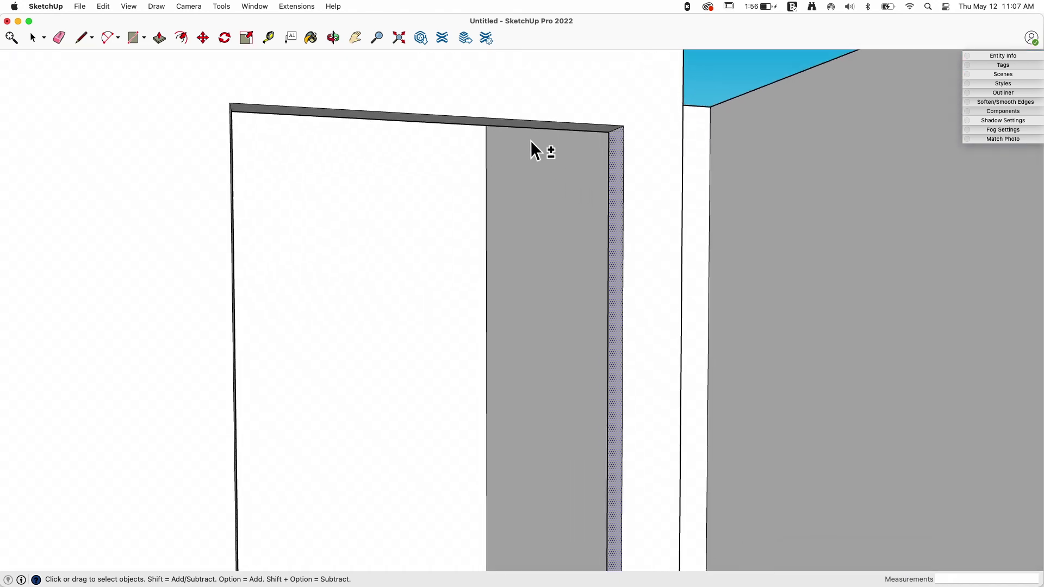
shift+click(523, 122)
scroll(523, 122, down, 1)
mouse_move(523, 122)
middle_down()
mouse_move(521, 134)
mouse_move(517, 122)
middle_up()
shift+click(516, 123)
middle_drag(518, 240, 549, 444)
scroll(529, 270, down, 4)
key(m)
click(564, 440)
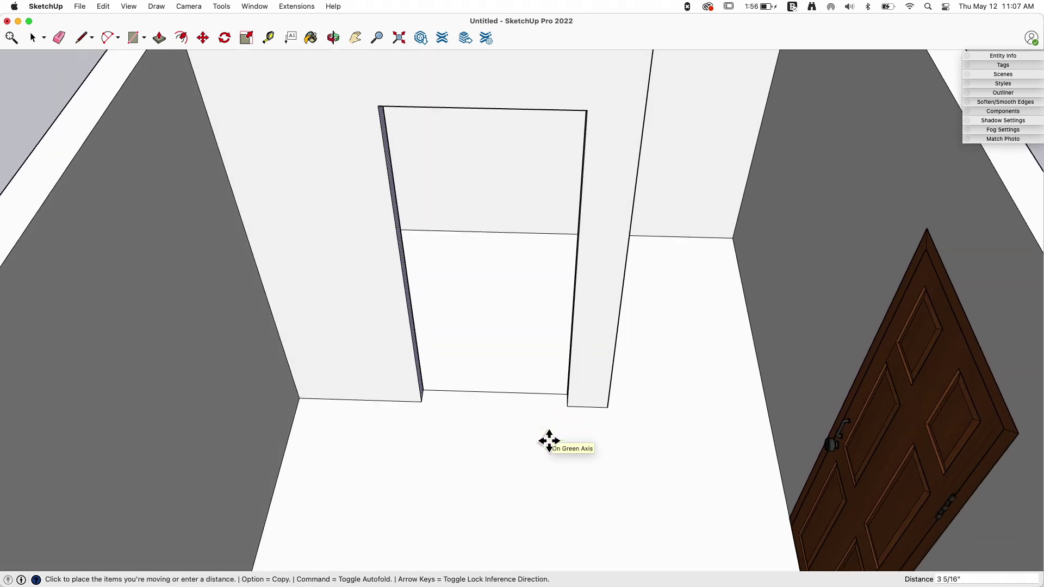
key(Return)
scroll(435, 266, down, 6)
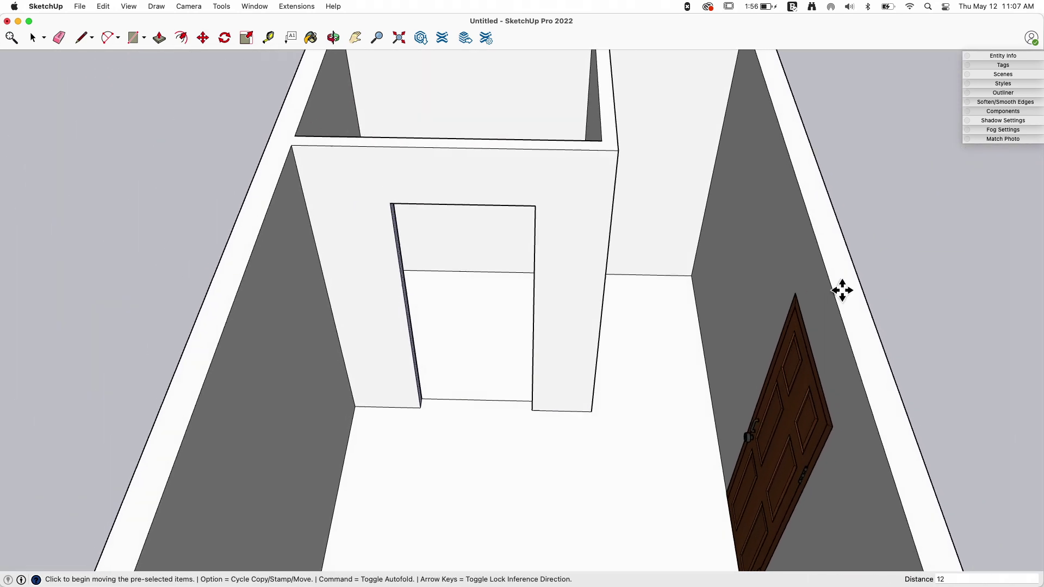
- Move the small room's side wall 12 inches inward along the green axis, beside the relocated door opening
key(space)
middle_drag(528, 174, 554, 366)
key(m)
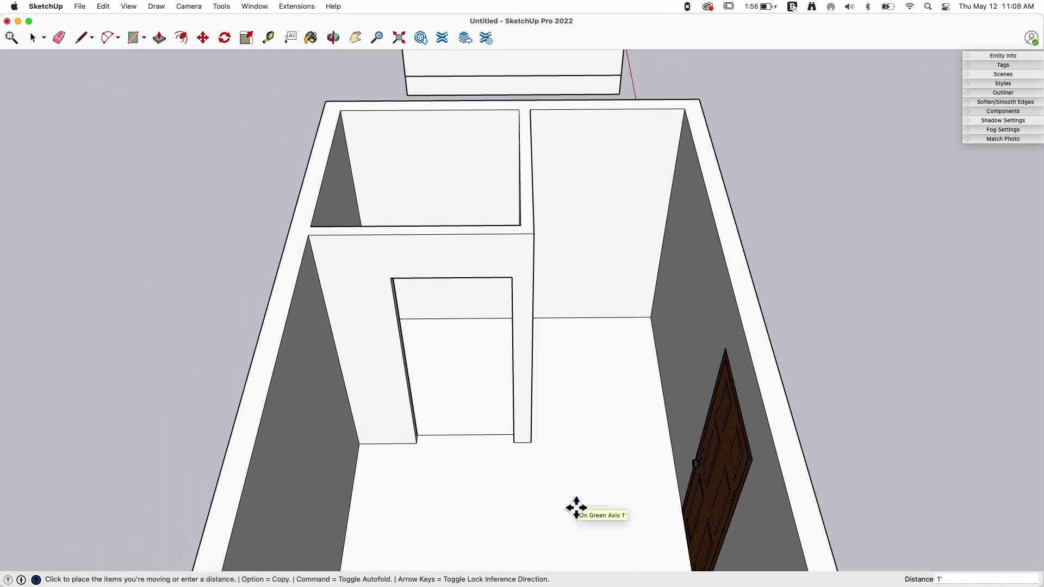
middle_drag(526, 489, 463, 470)
key(space)
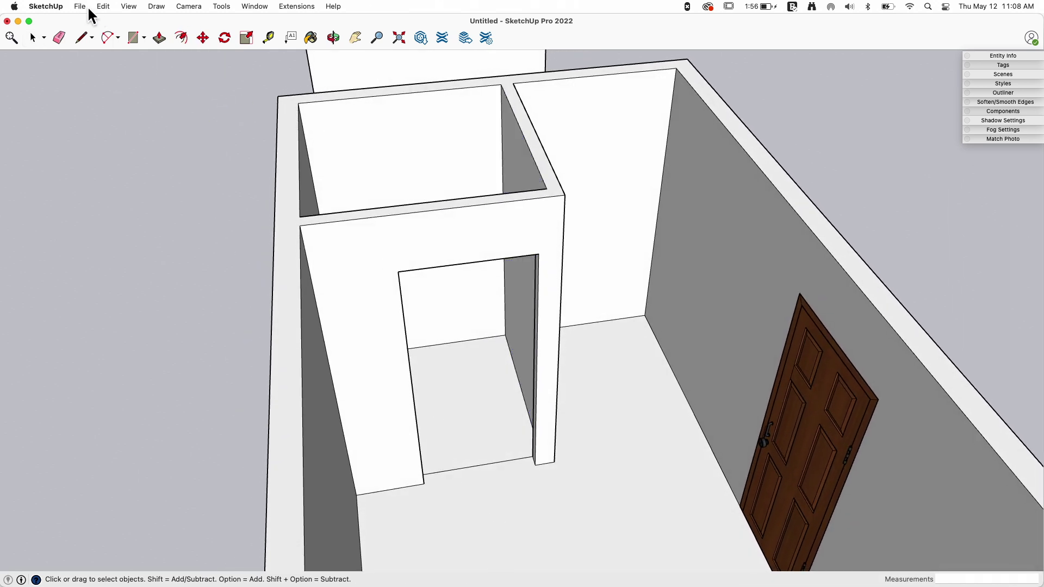
- Unhide the last hidden object, the interior door, and move it along the green axis into its relocated opening
click(103, 6)
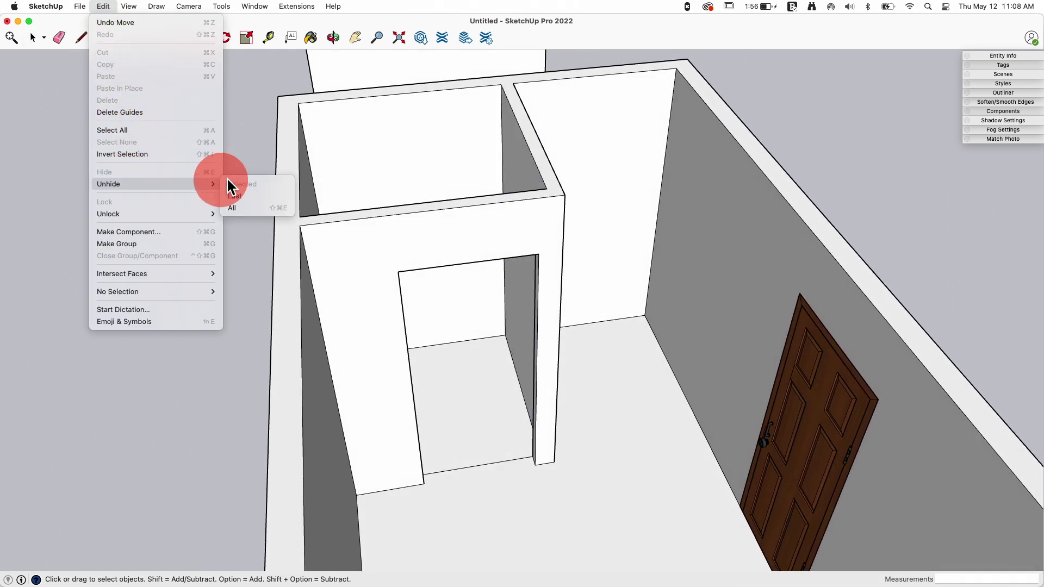
click(239, 196)
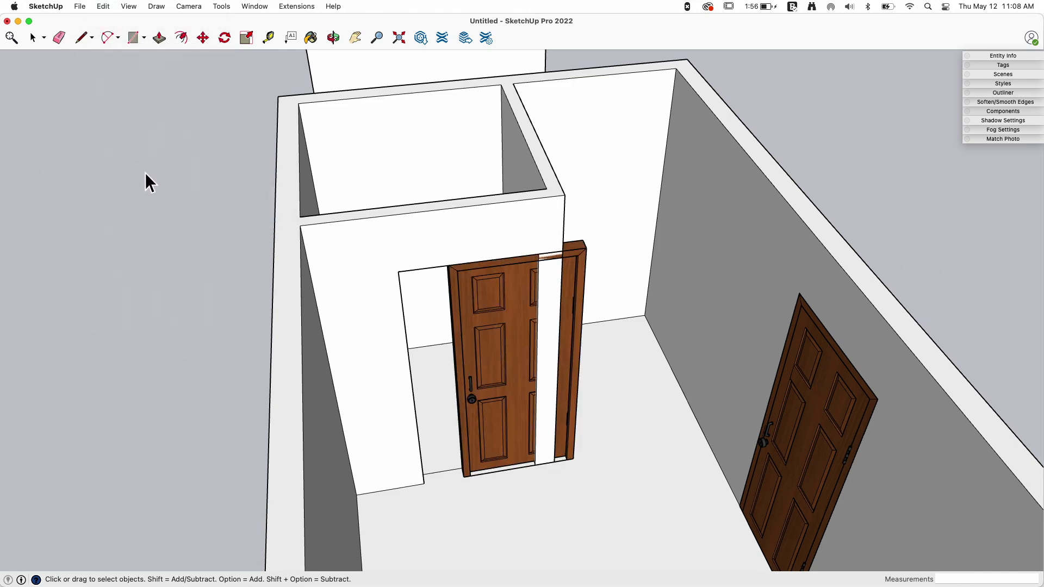
scroll(568, 339, up, 3)
click(466, 319)
middle_drag(466, 319, 560, 236)
scroll(439, 279, up, 5)
scroll(435, 259, up, 1)
key(m)
click(462, 256)
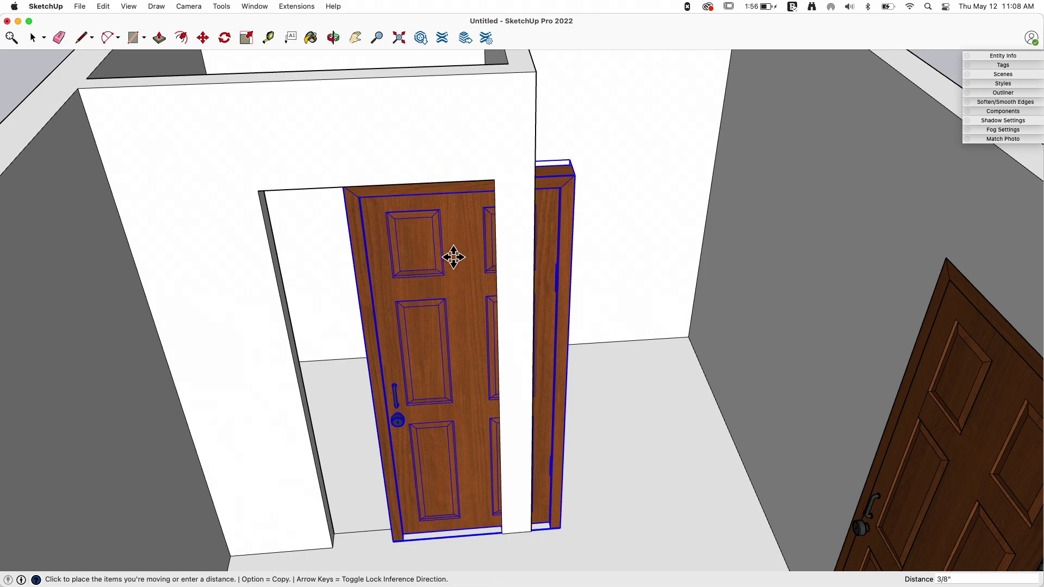
click(381, 258)
scroll(382, 257, down, 6)
key(space)
- Open the exterior wall group and move the window's end wall together with its opening 24 inches outward along the red axis
middle_drag(382, 257, 496, 291)
scroll(489, 353, down, 2)
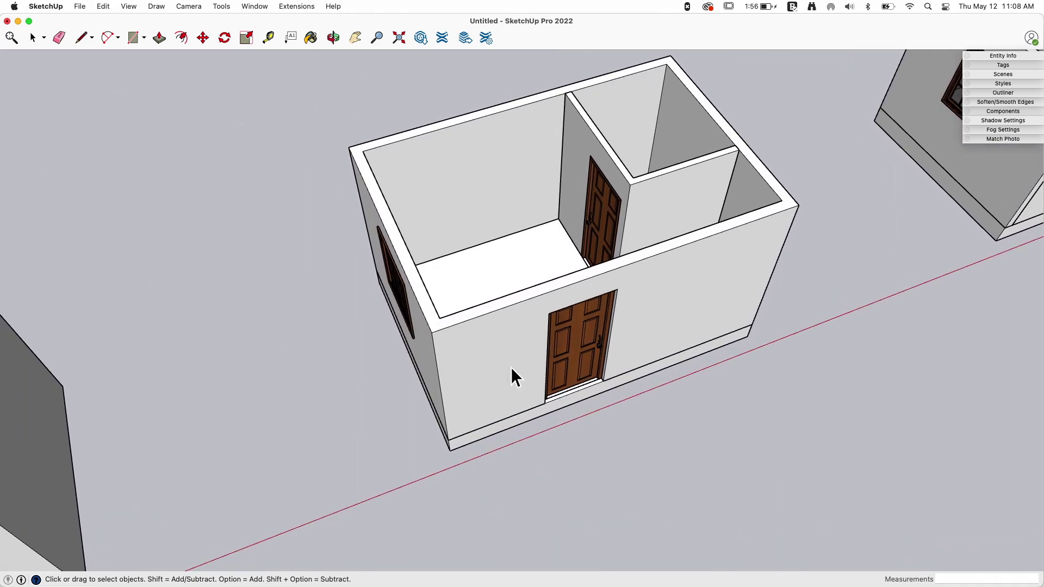
click(479, 256)
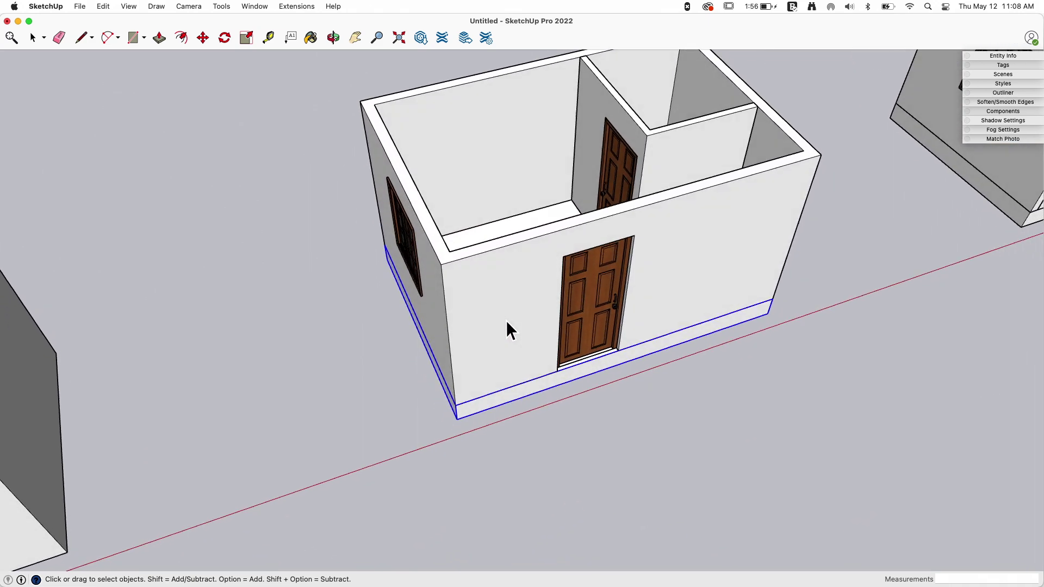
click(494, 319)
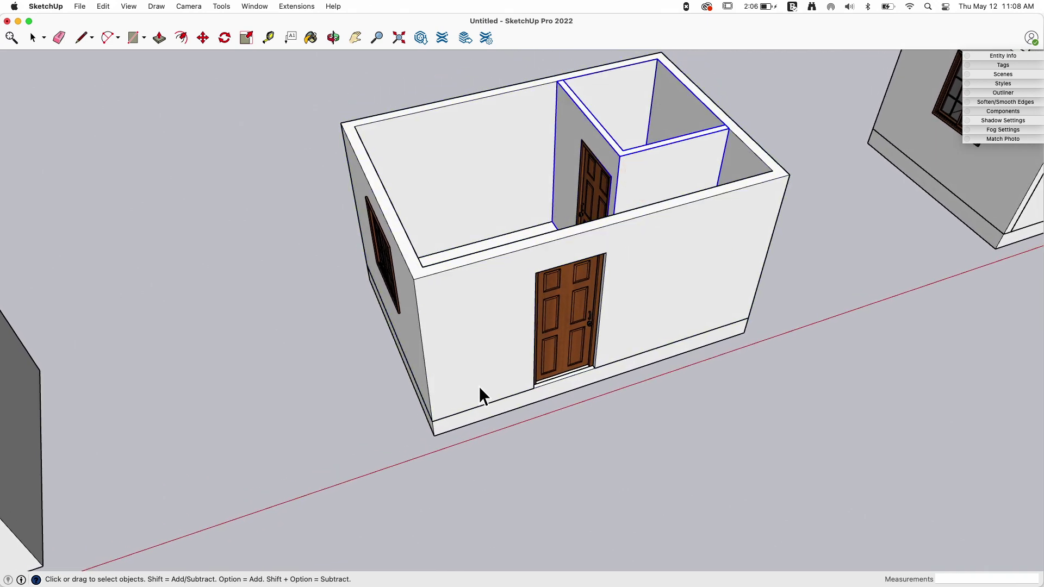
middle_drag(482, 396, 436, 90)
double_click(500, 303)
drag(586, 462, 585, 462)
key(m)
mouse_move(586, 462)
middle_down()
mouse_move(598, 482)
mouse_move(586, 477)
middle_up()
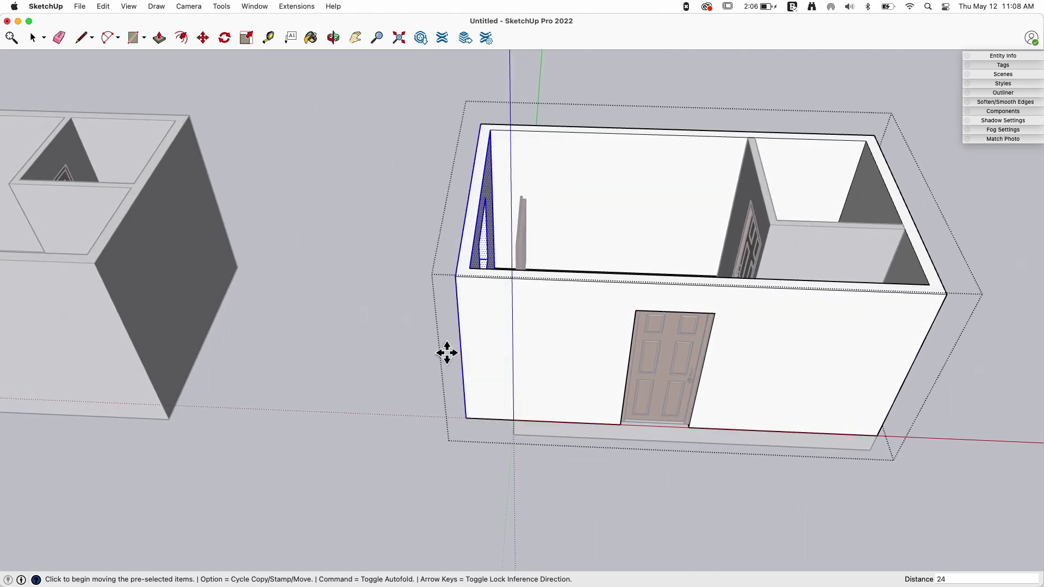
key(space)
click(566, 456)
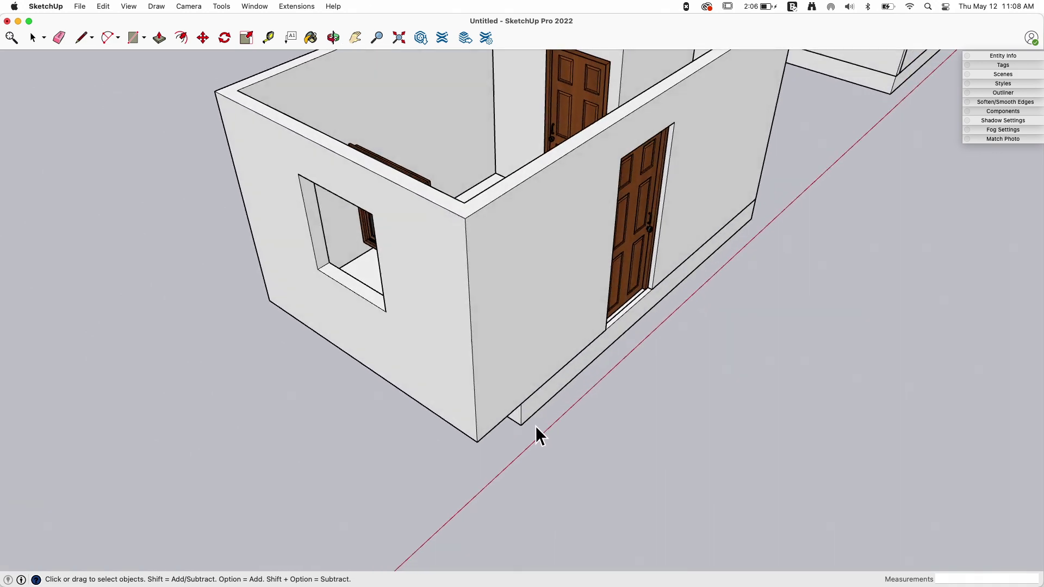
- Open the floor slab group and extend its end face with Push/Pull to meet the moved end wall
double_click(523, 407)
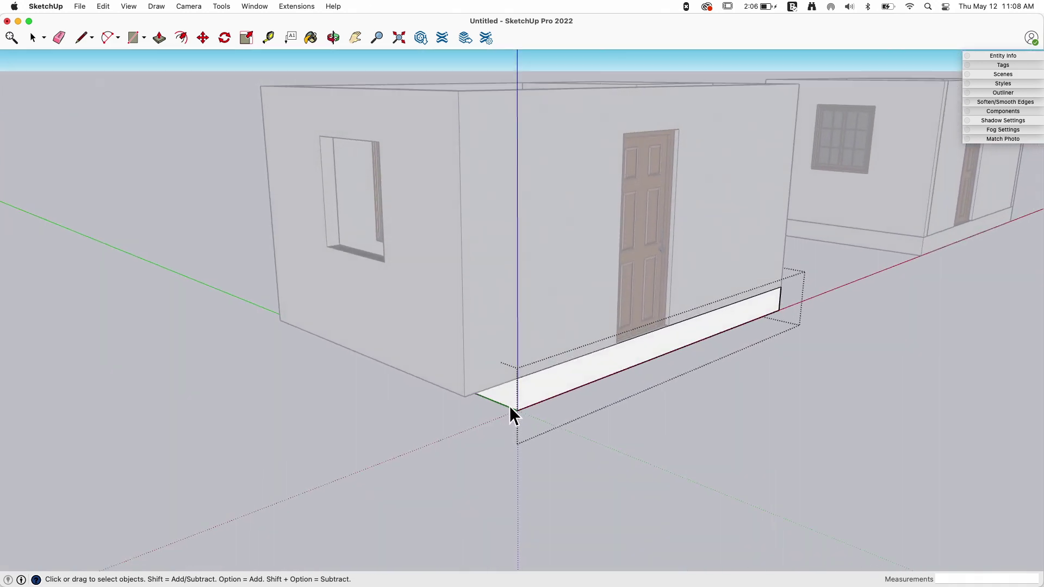
middle_drag(509, 403, 456, 354)
key(p)
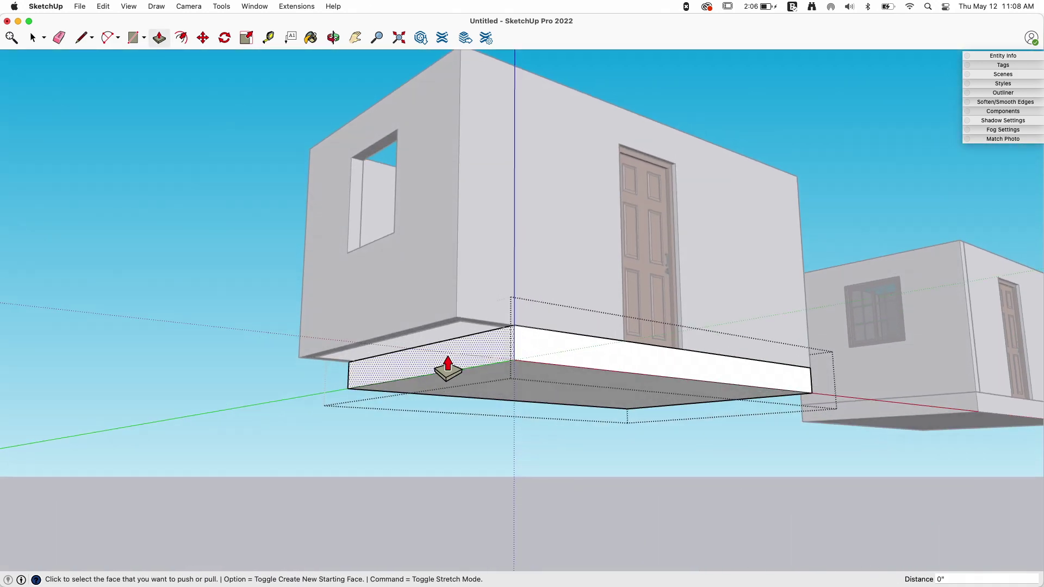
click(448, 315)
key(space)
click(514, 418)
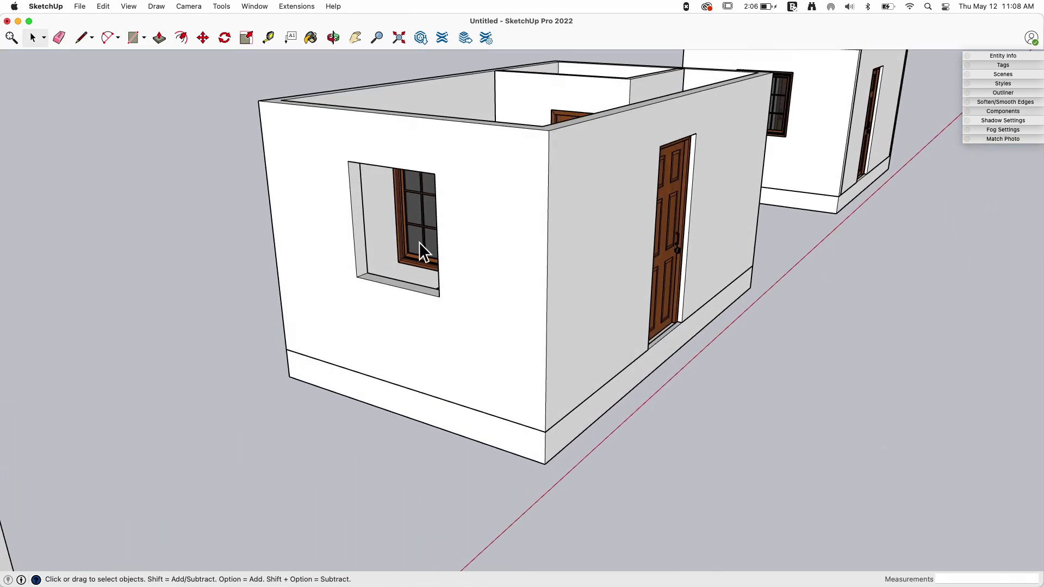
- Move the window component 24 inches along the red axis into the end wall's opening
click(419, 242)
middle_drag(419, 242, 521, 322)
click(522, 323)
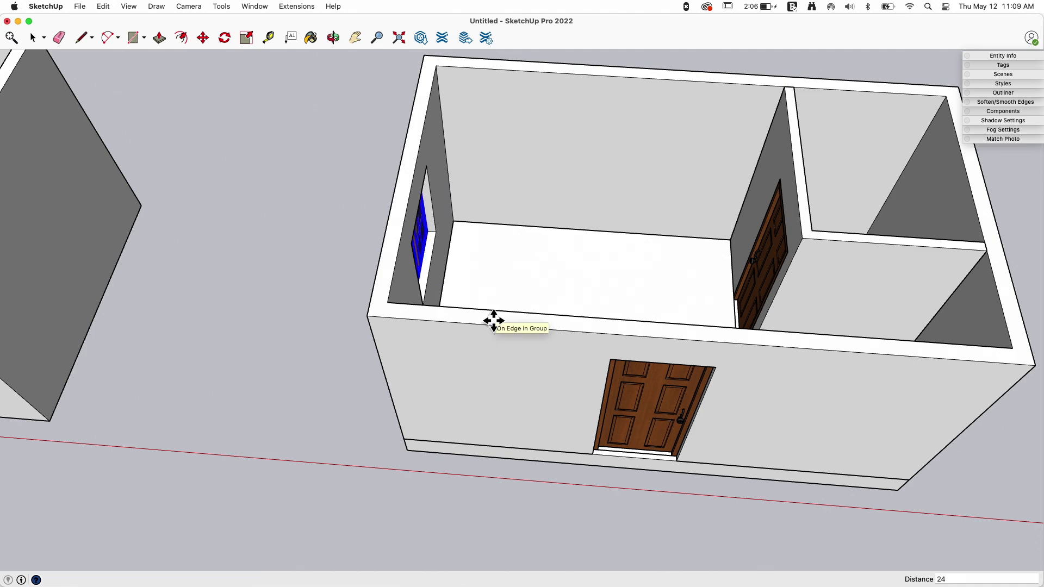
key(space)
- Examine the edited house and compare it with the neighbouring house copies along the red axis
click(514, 244)
middle_drag(514, 244, 515, 394)
click(536, 256)
middle_drag(536, 257, 536, 350)
double_click(476, 285)
middle_drag(551, 258, 371, 145)
click(621, 495)
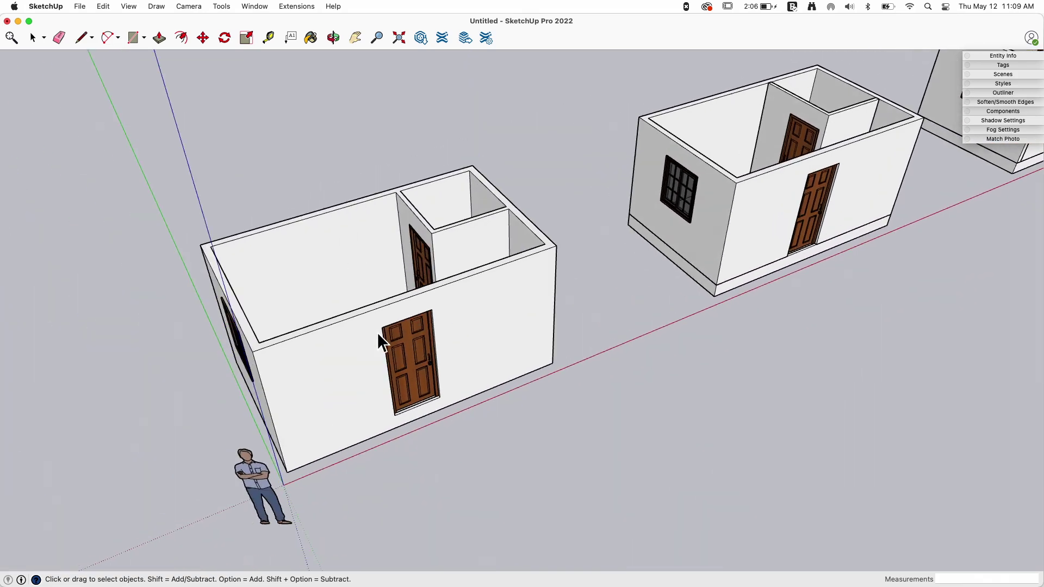
middle_drag(376, 332, 330, 269)
middle_drag(523, 264, 601, 430)
- Open the interior wall group and move the door opening's jamb faces 12 inches along the green axis, away from the wall corner
triple_click(567, 364)
middle_drag(515, 436, 621, 142)
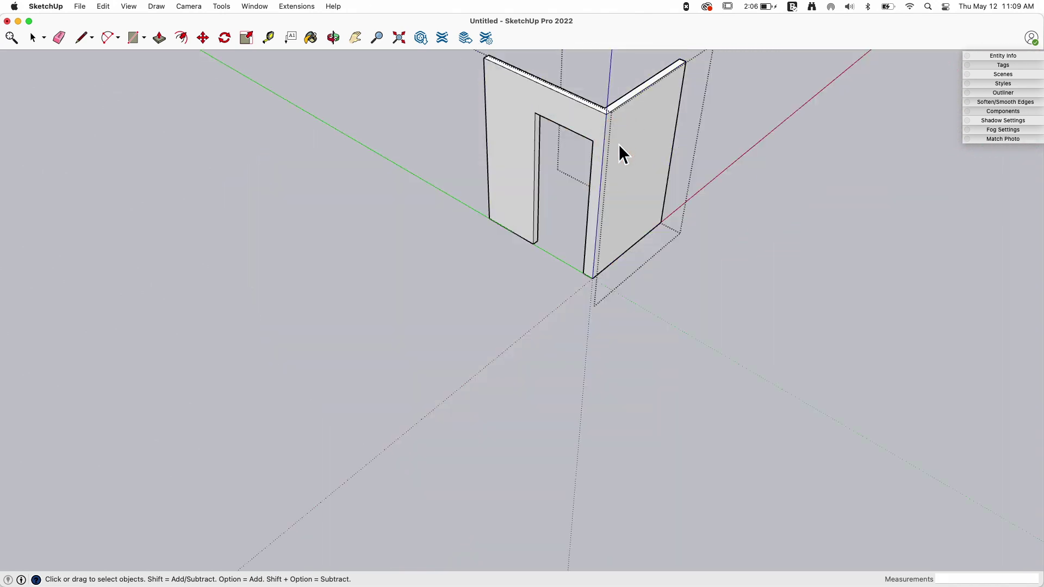
middle_drag(620, 154, 749, 145)
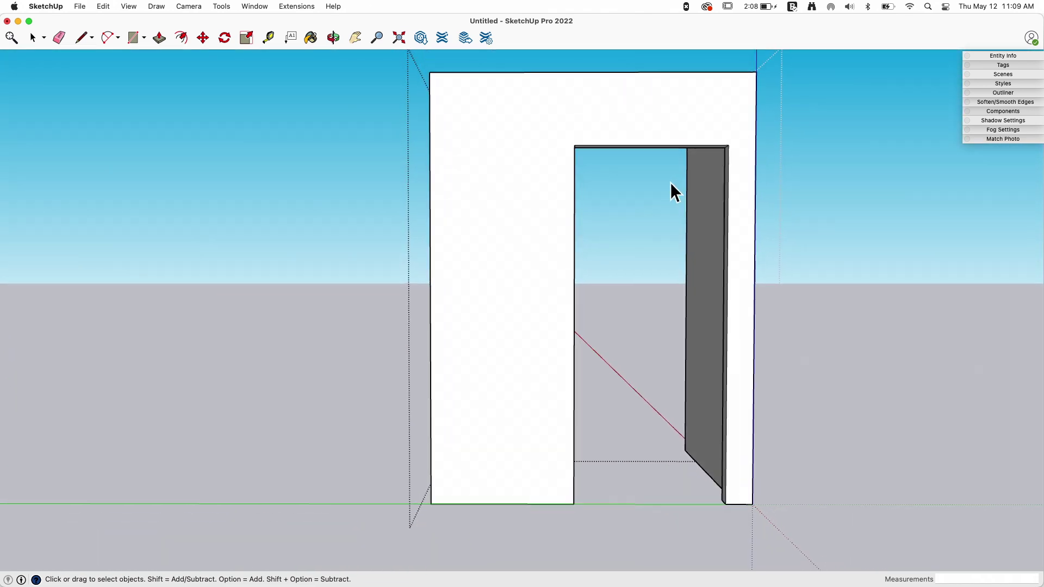
mouse_move(673, 191)
middle_down()
mouse_move(620, 210)
mouse_move(554, 170)
middle_up()
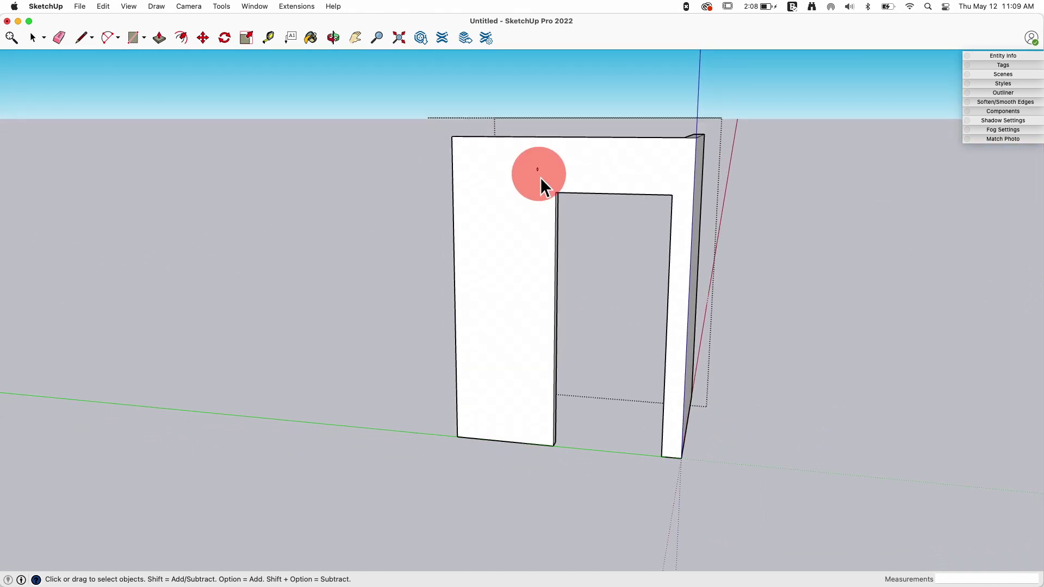
mouse_move(664, 470)
middle_down()
mouse_move(669, 487)
mouse_move(673, 472)
mouse_move(627, 449)
mouse_move(623, 435)
mouse_move(680, 406)
mouse_move(643, 366)
mouse_move(652, 322)
middle_up()
scroll(628, 449, up, 5)
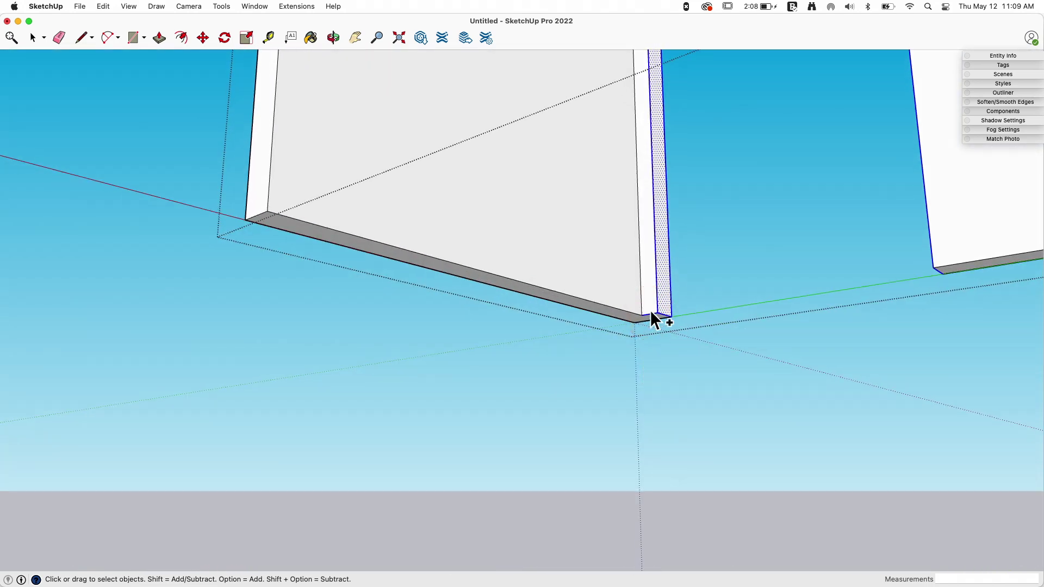
key(m)
click(662, 320)
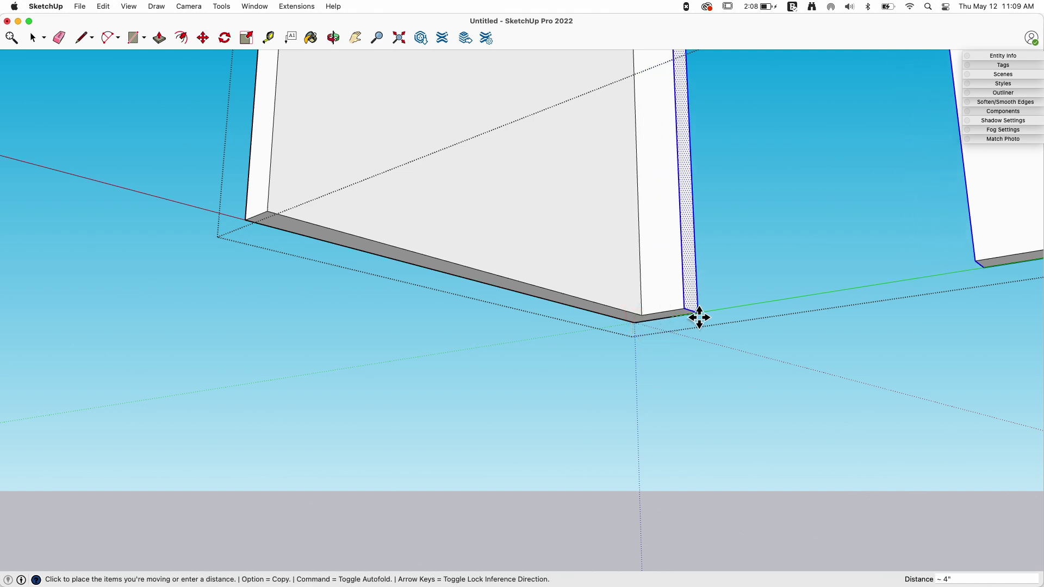
text(12)
key(Return)
scroll(684, 310, down, 10)
- Try moving the small room's side wall freehand along the green axis, and redo the door opening's move undone with it
key(space)
middle_drag(613, 279, 697, 310)
key(m)
click(695, 373)
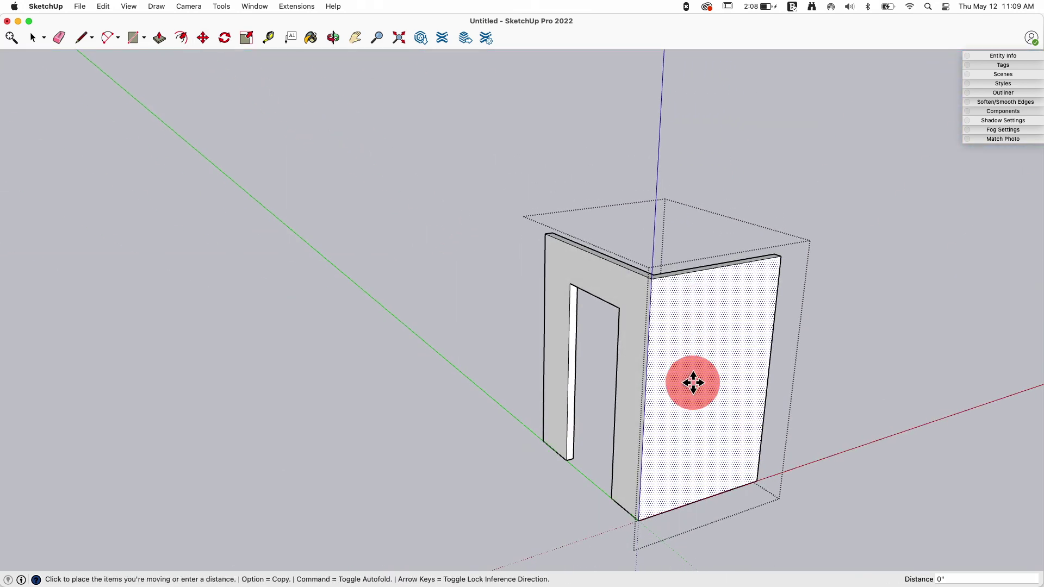
click(698, 453)
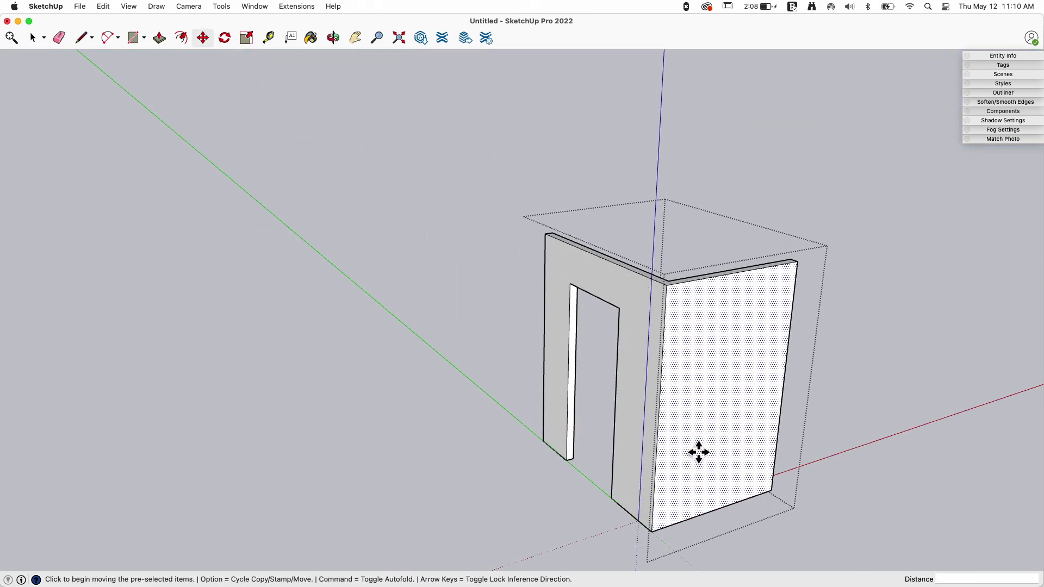
click(698, 453)
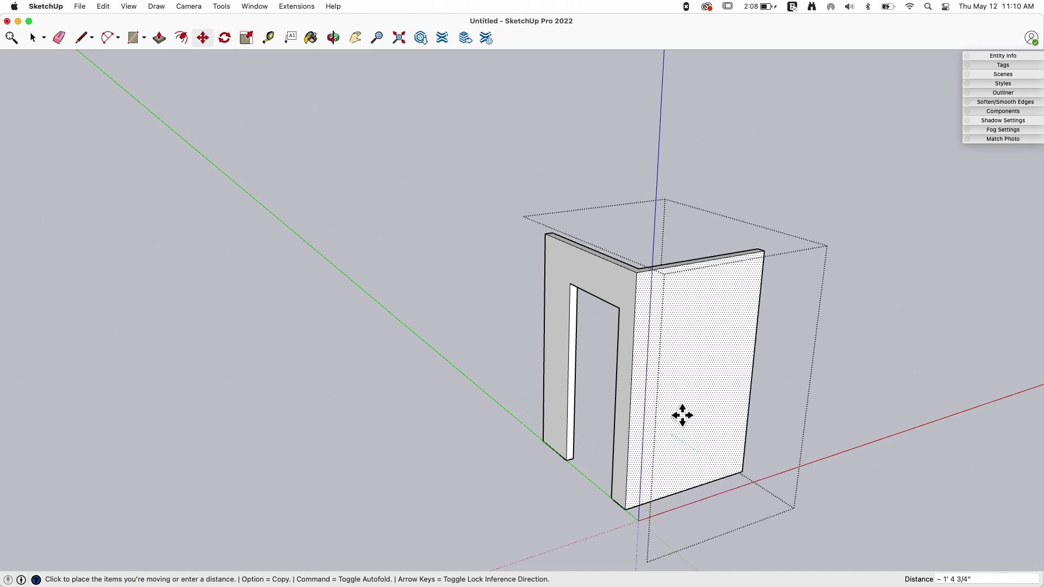
click(695, 415)
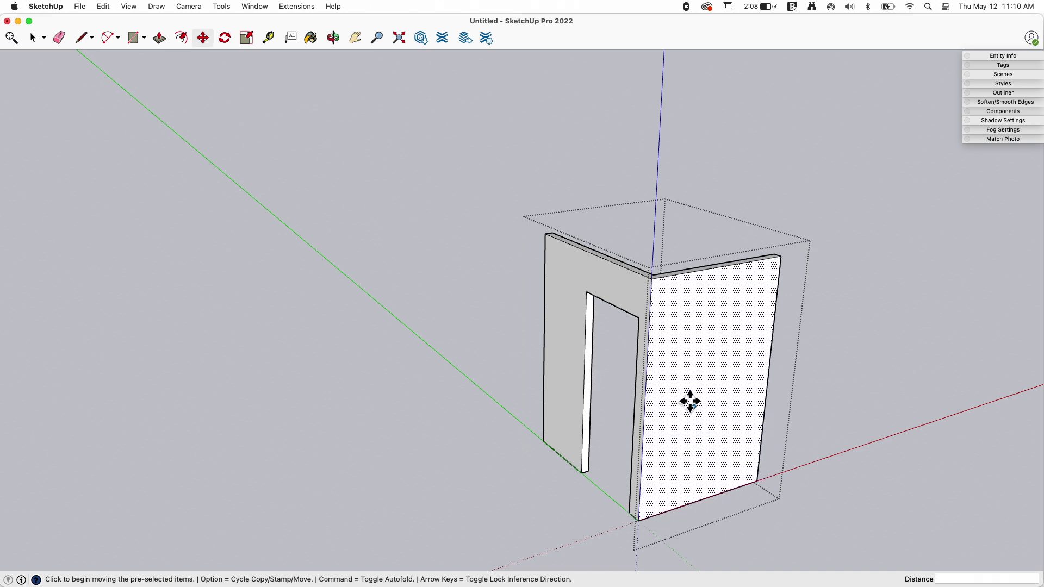
click(103, 7)
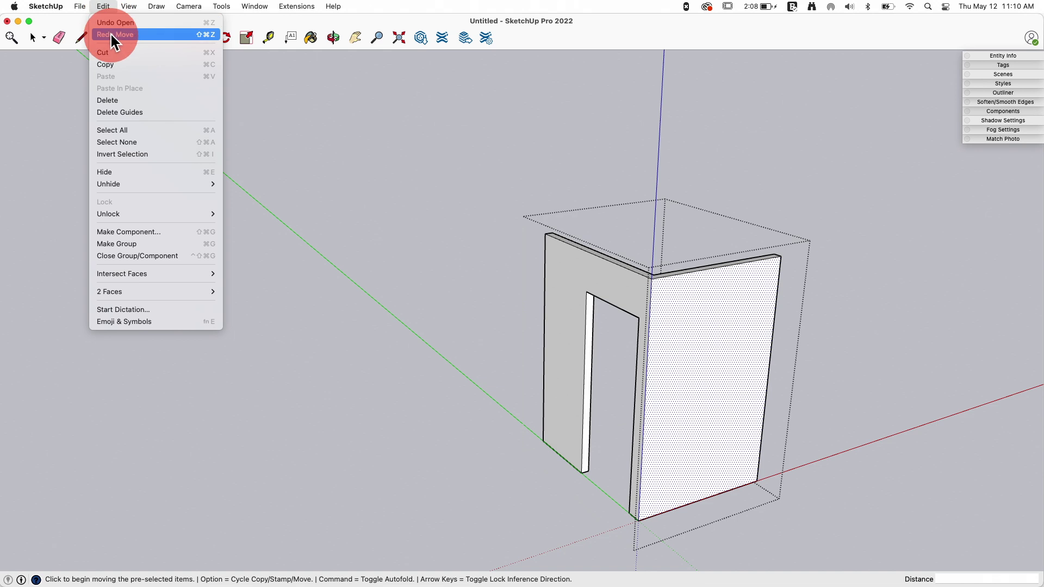
click(115, 35)
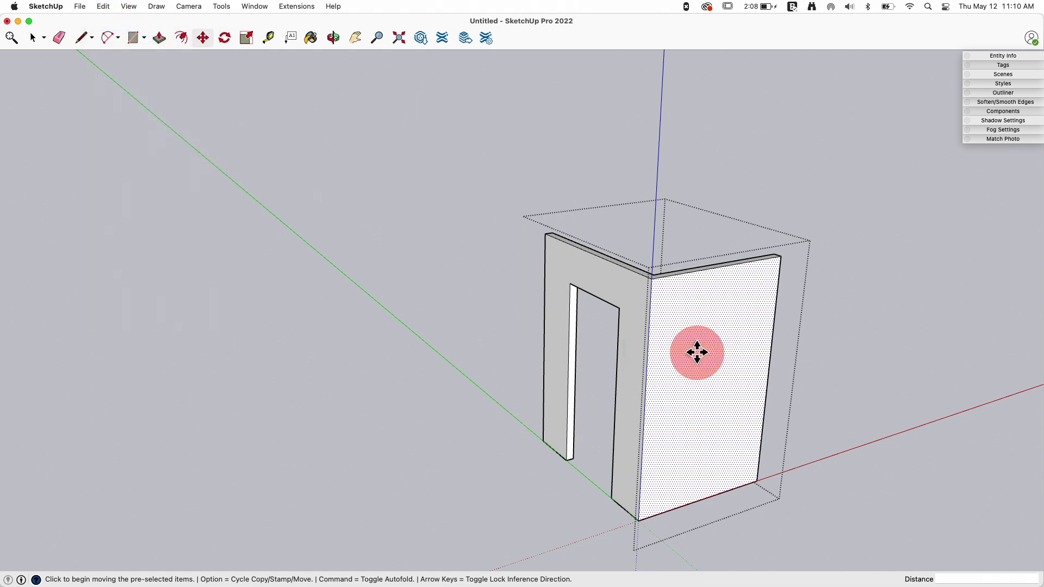
- Move the small room's side wall 12 inches inward along the green axis and close the interior wall group
text(12)
key(Return)
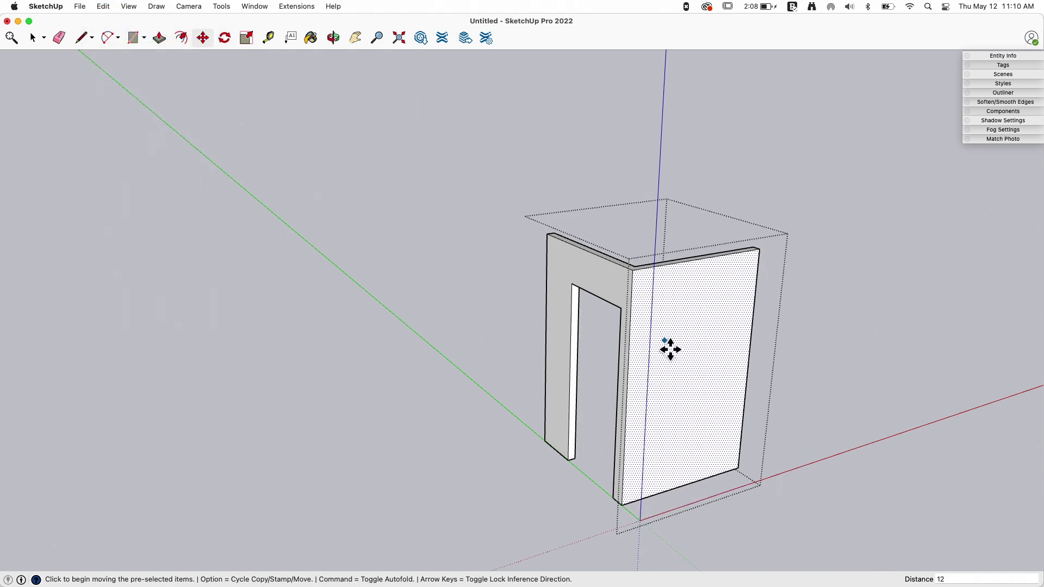
key(space)
click(798, 365)
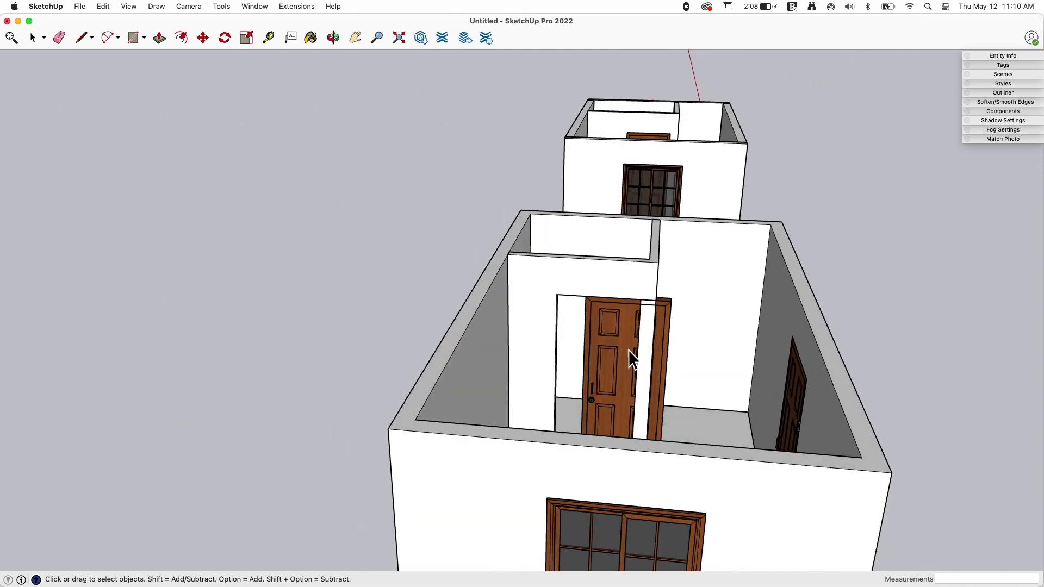
- Move the interior door component 12 inches along the green axis into its relocated opening
click(632, 410)
key(m)
click(630, 376)
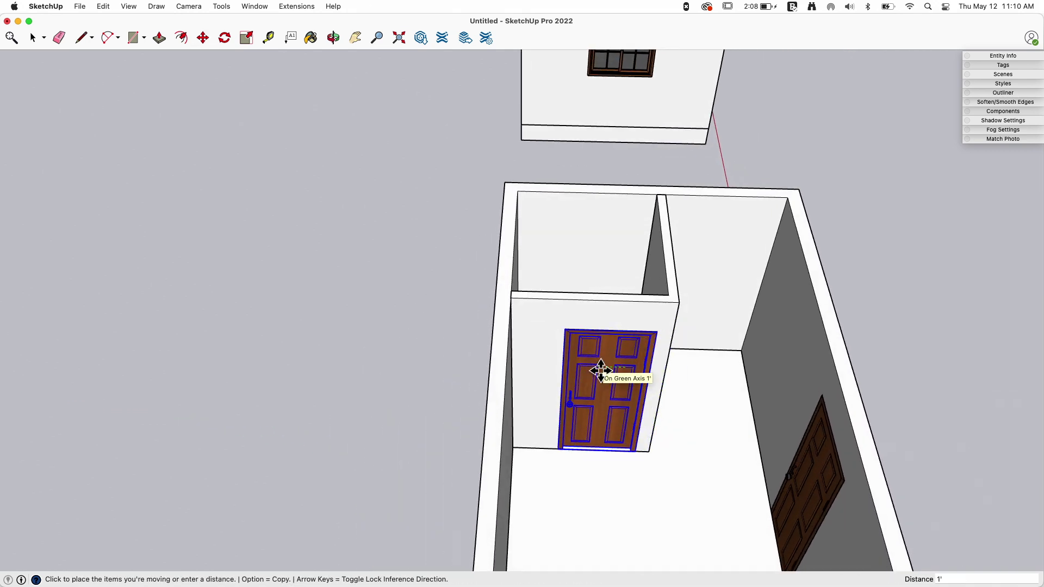
key(space)
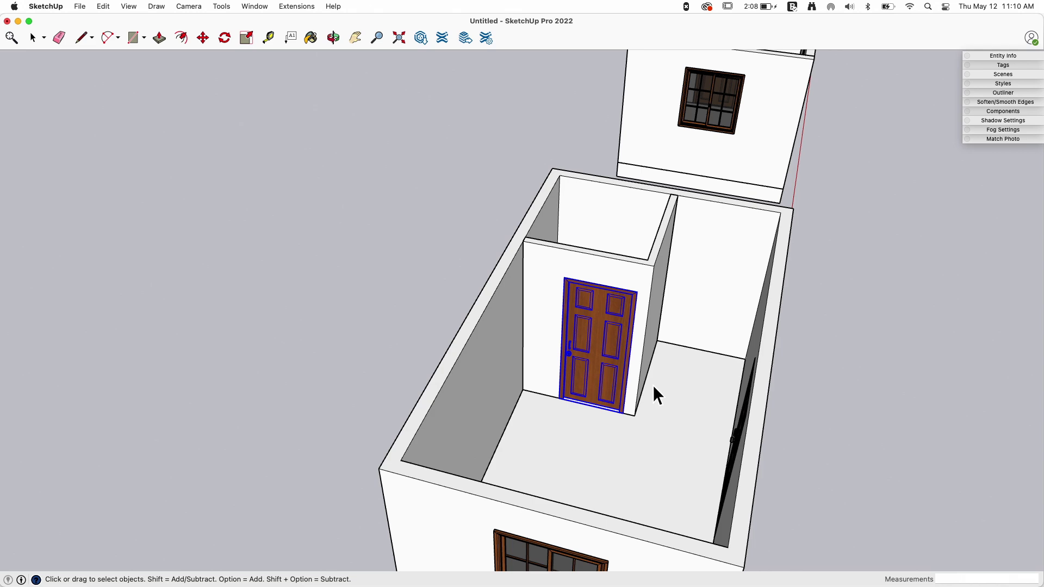
- Examine the relocated interior door and the small room's walls from several angles and close up
middle_drag(603, 321, 605, 252)
middle_drag(508, 345, 644, 326)
click(657, 348)
click(585, 272)
middle_drag(570, 220, 574, 246)
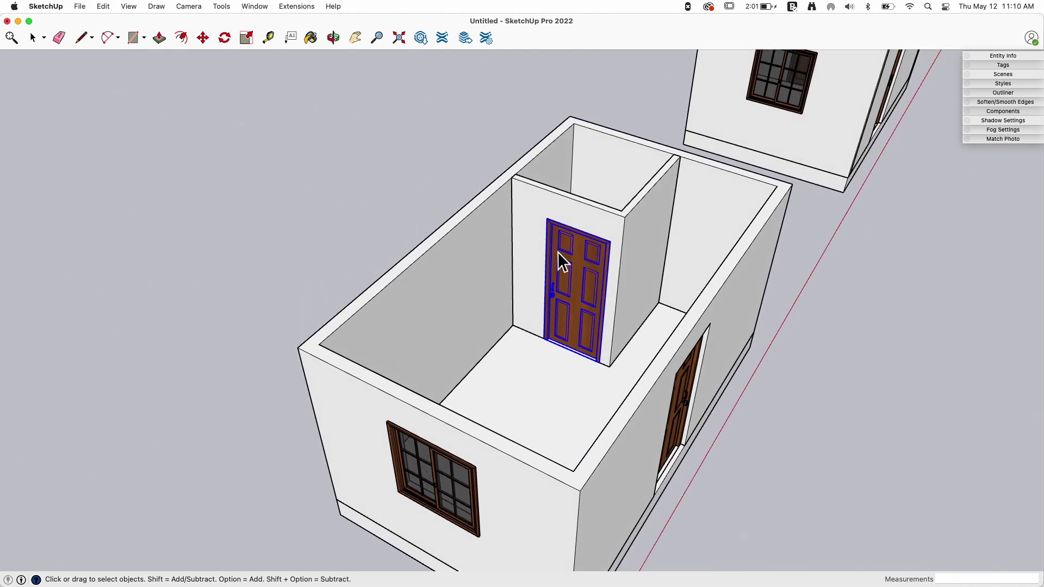
mouse_move(568, 261)
middle_down()
mouse_move(612, 251)
mouse_move(563, 241)
middle_up()
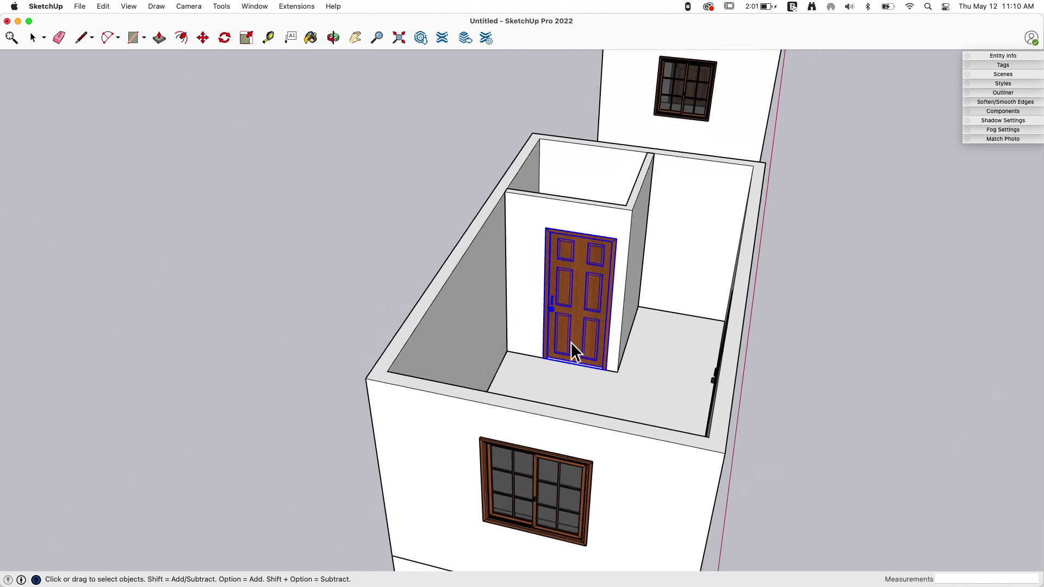
middle_drag(580, 333, 623, 224)
middle_drag(620, 335, 530, 181)
middle_drag(564, 419, 543, 228)
drag(514, 190, 662, 454)
scroll(653, 449, up, 10)
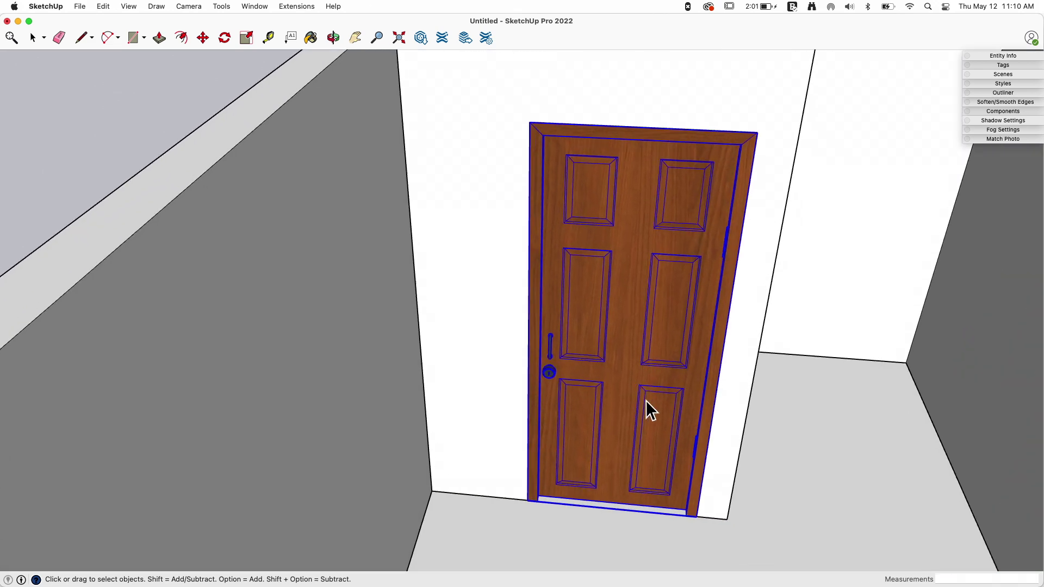
scroll(664, 447, down, 3)
middle_drag(662, 446, 547, 234)
scroll(546, 192, down, 8)
- Select the front wall and the interior door wall of the neighbouring house to examine how its walls are grouped
middle_drag(546, 192, 470, 291)
scroll(471, 291, down, 3)
middle_drag(539, 373, 657, 128)
scroll(686, 110, up, 3)
scroll(657, 133, up, 2)
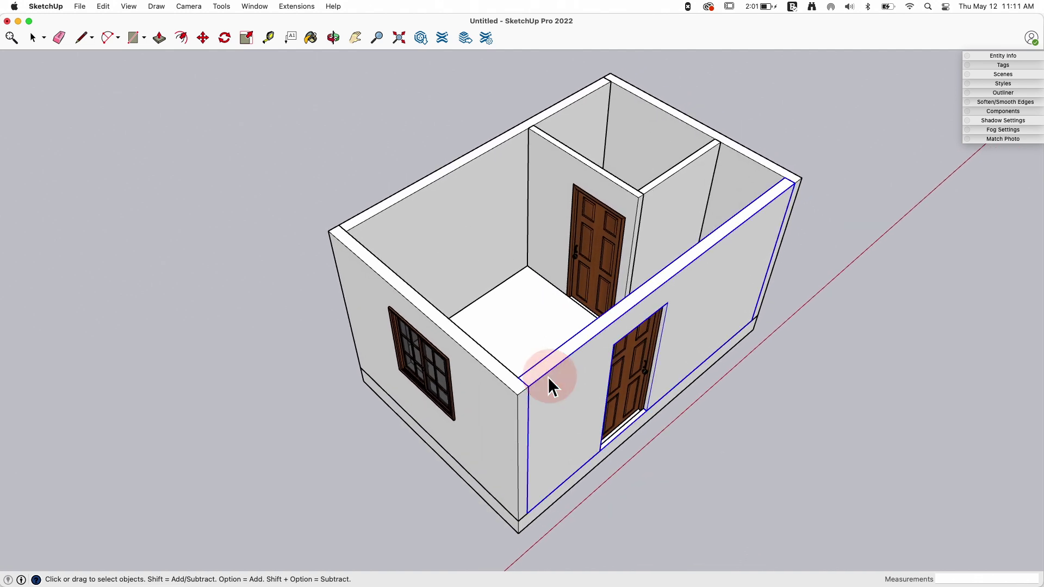
click(692, 187)
middle_drag(647, 186, 516, 142)
click(628, 193)
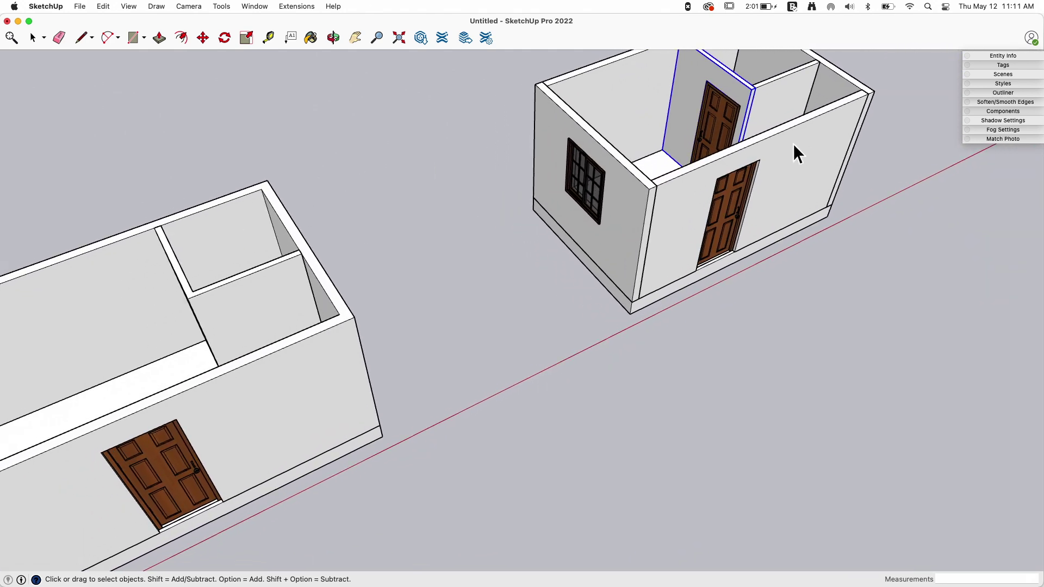
- Examine how the neighbouring house's walls are grouped, selecting several walls and opening the window wall's group to view it on its own
scroll(658, 179, up, 5)
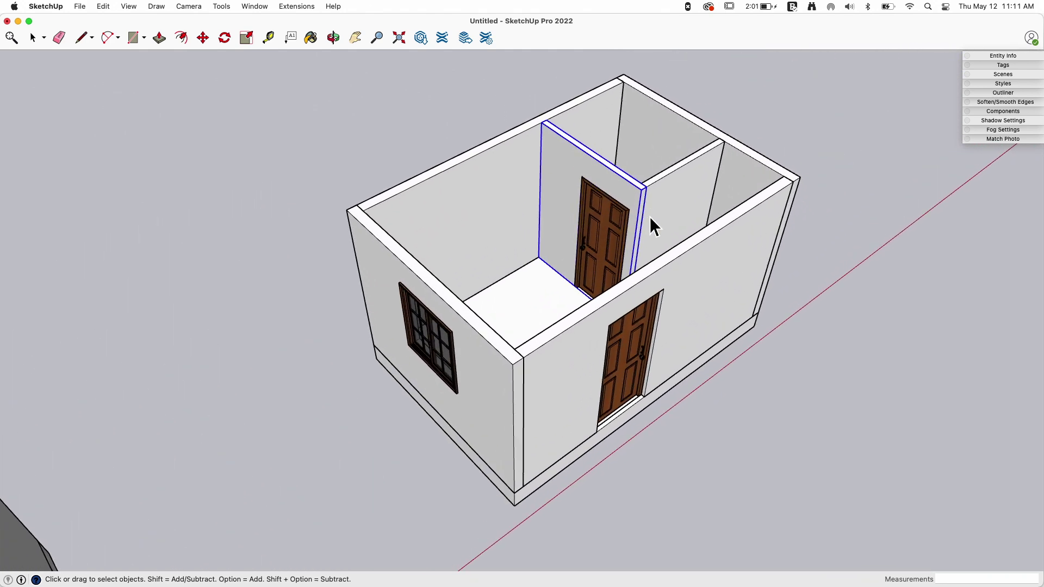
middle_drag(649, 216, 622, 305)
middle_drag(769, 272, 684, 216)
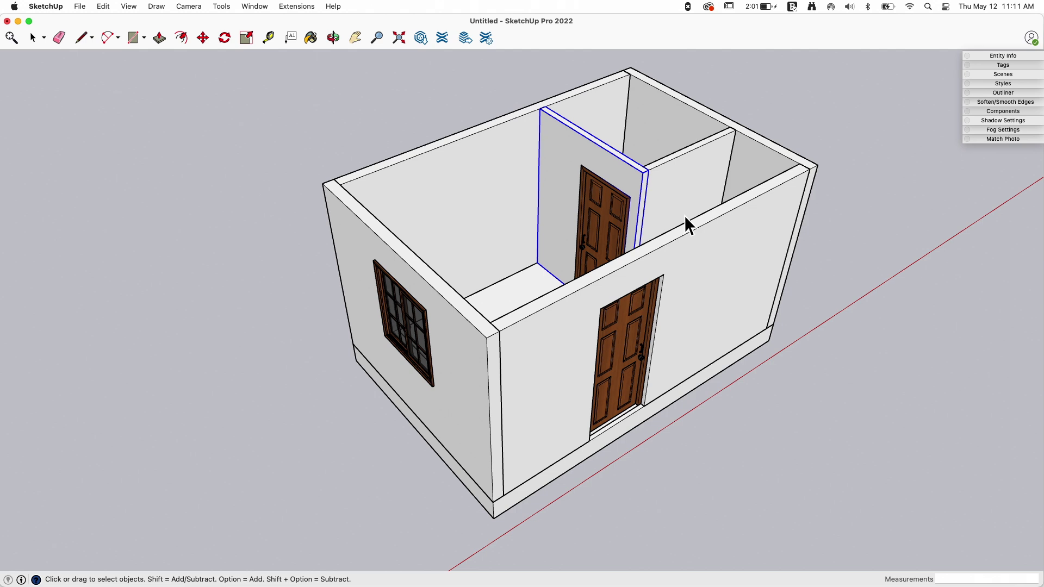
middle_drag(738, 216, 429, 250)
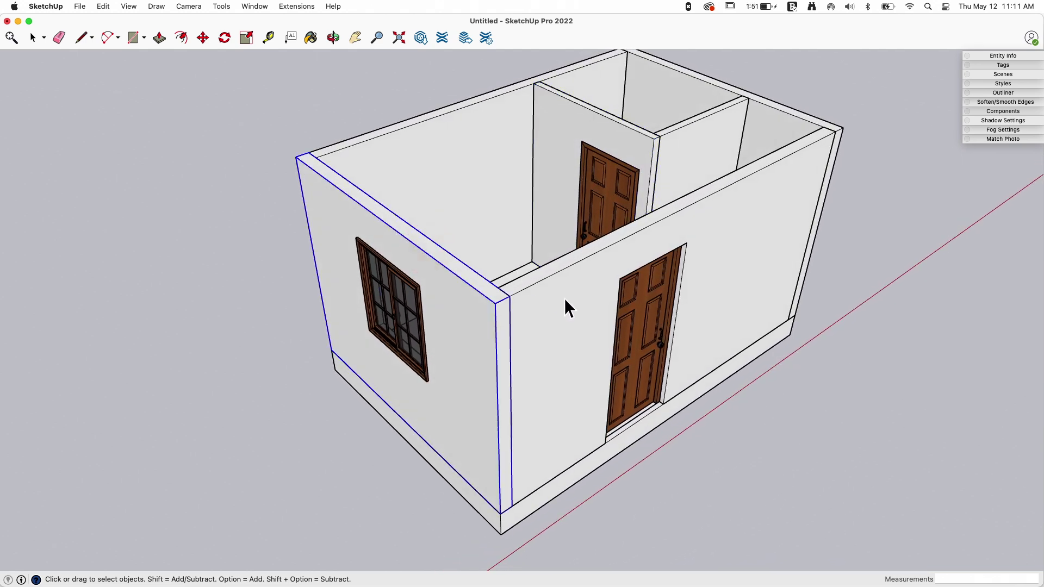
click(711, 129)
click(579, 172)
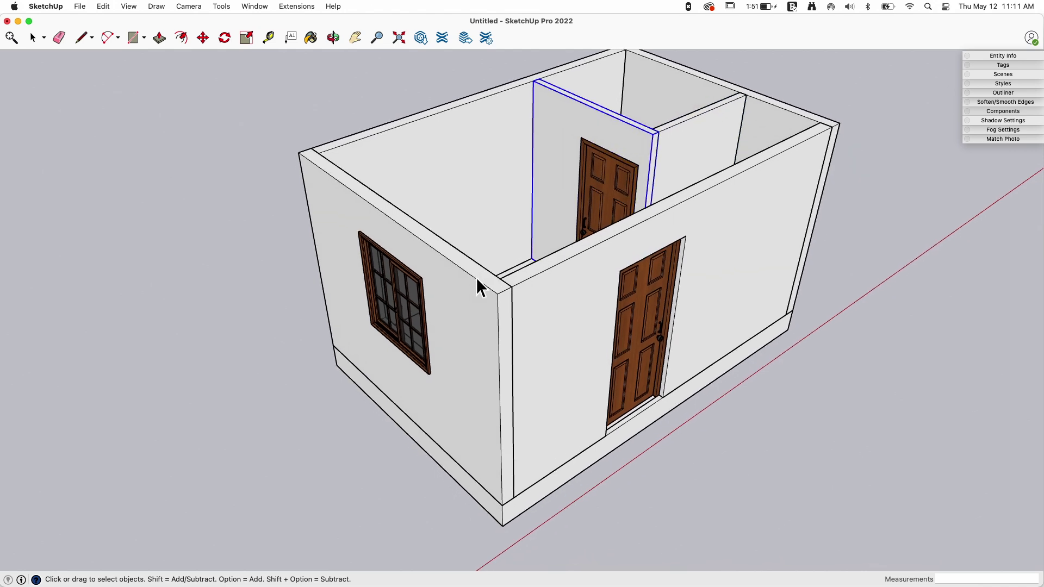
double_click(461, 286)
middle_drag(461, 285, 625, 261)
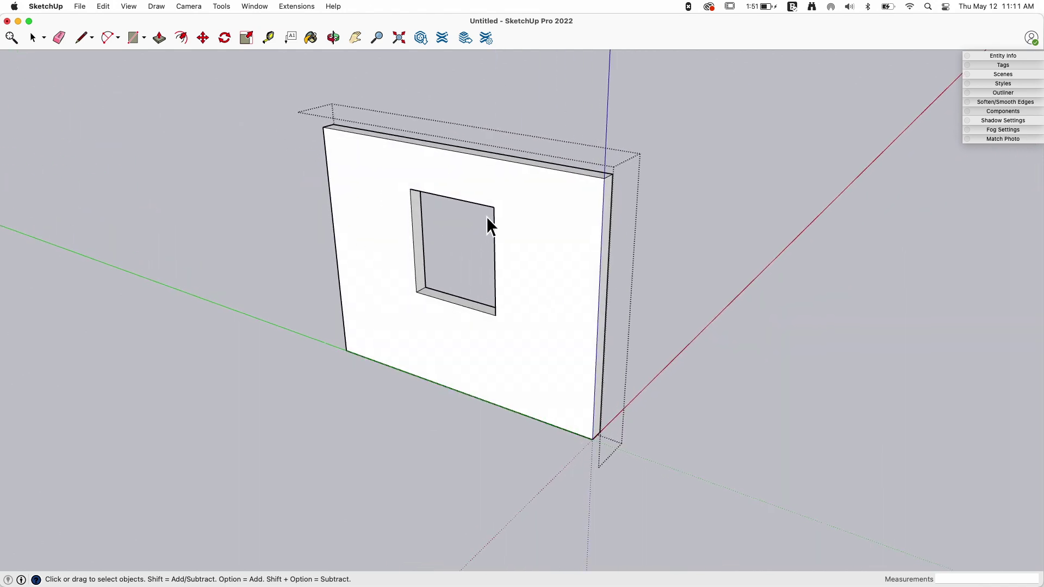
middle_drag(487, 223, 647, 56)
click(647, 55)
middle_drag(577, 220, 483, 260)
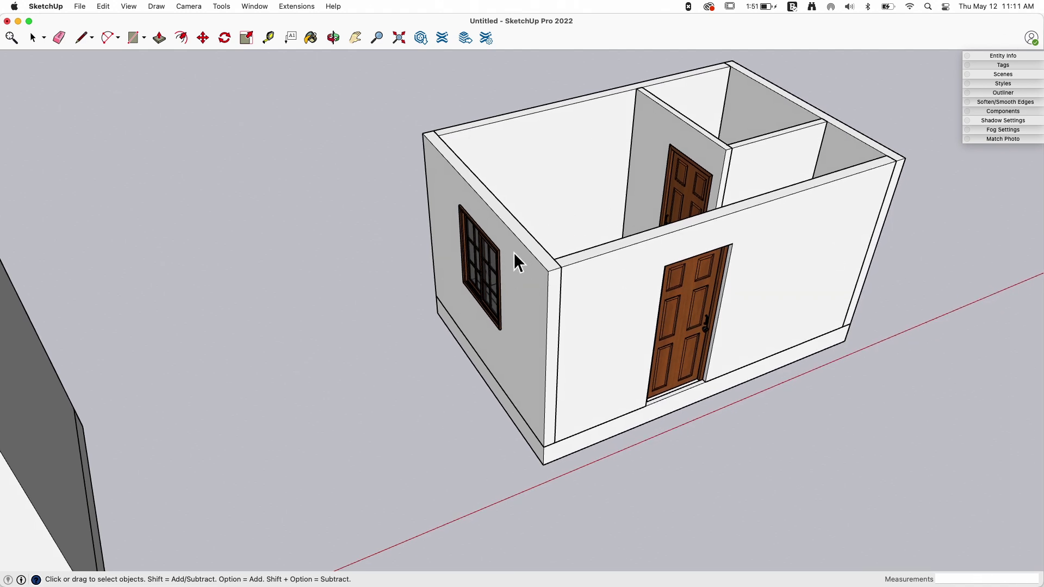
- Move the window wall together with its window 24 inches outward along the red axis
click(535, 284)
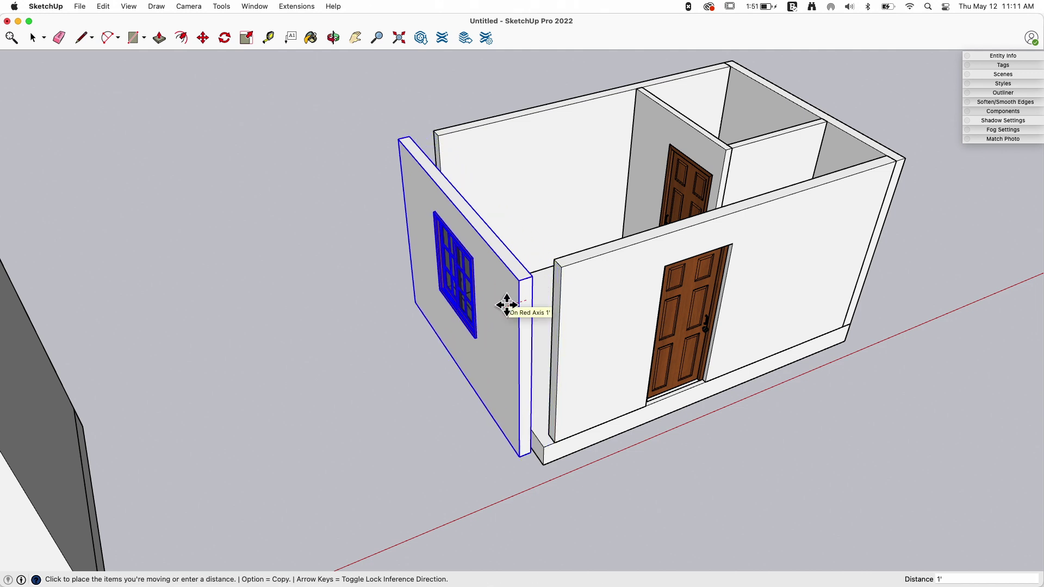
text(4)
key(Return)
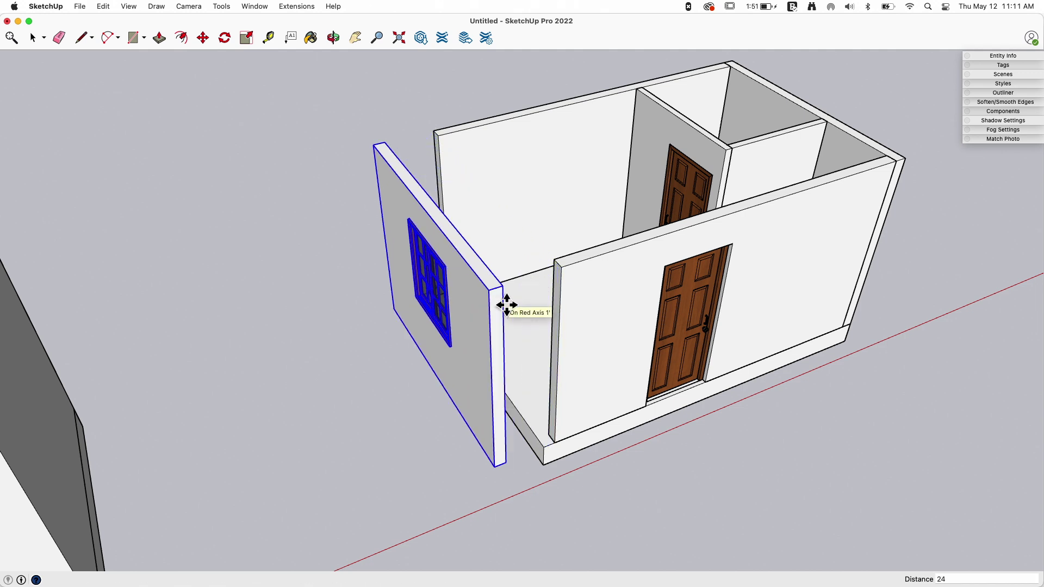
key(space)
- Try to stretch the front wall group out to the moved window wall with the Scale tool and inspect its door opening
click(608, 268)
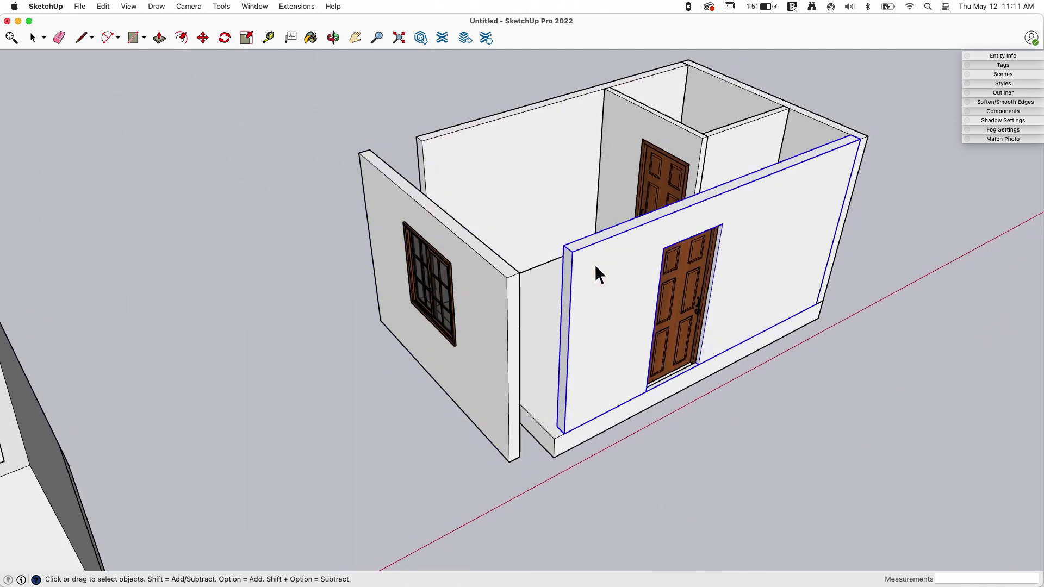
middle_drag(563, 239, 545, 274)
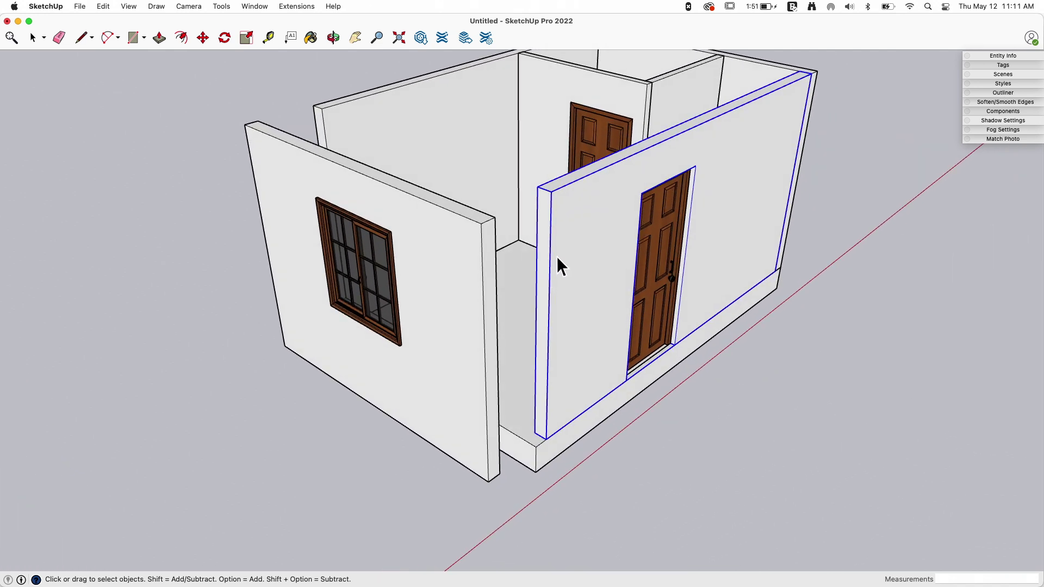
key(s)
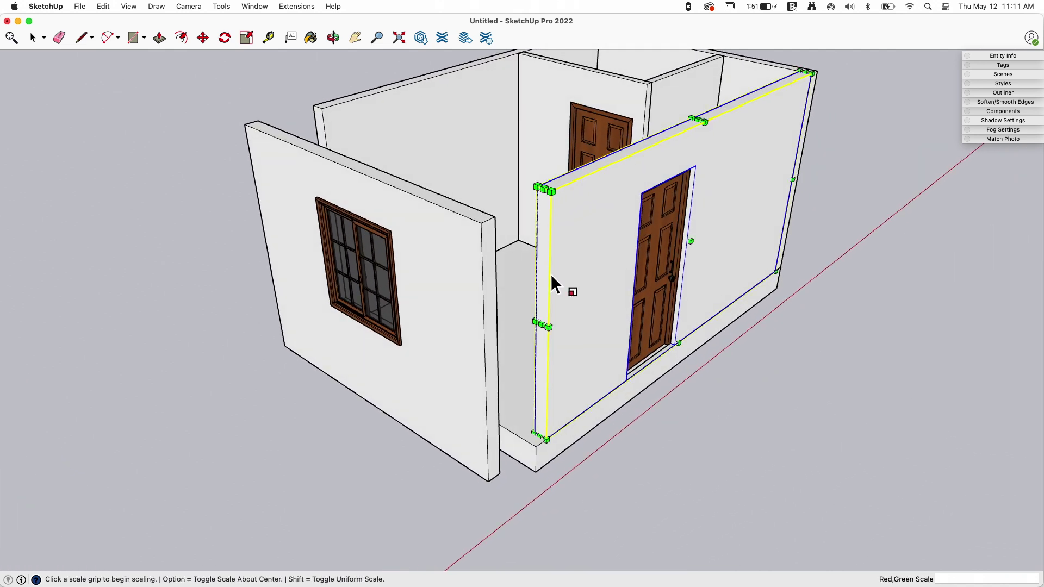
drag(535, 321, 500, 216)
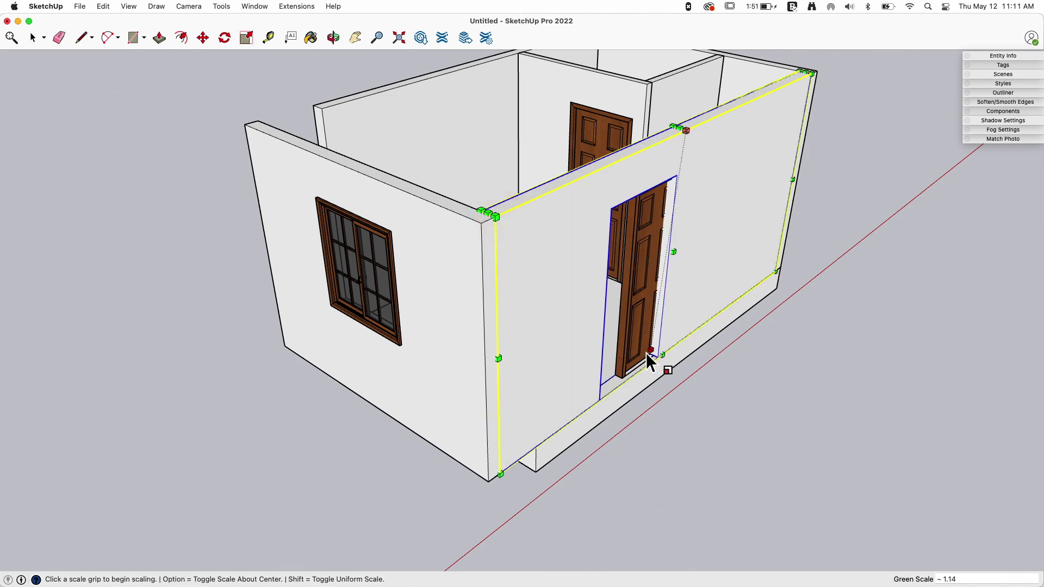
key(space)
middle_drag(646, 353, 497, 187)
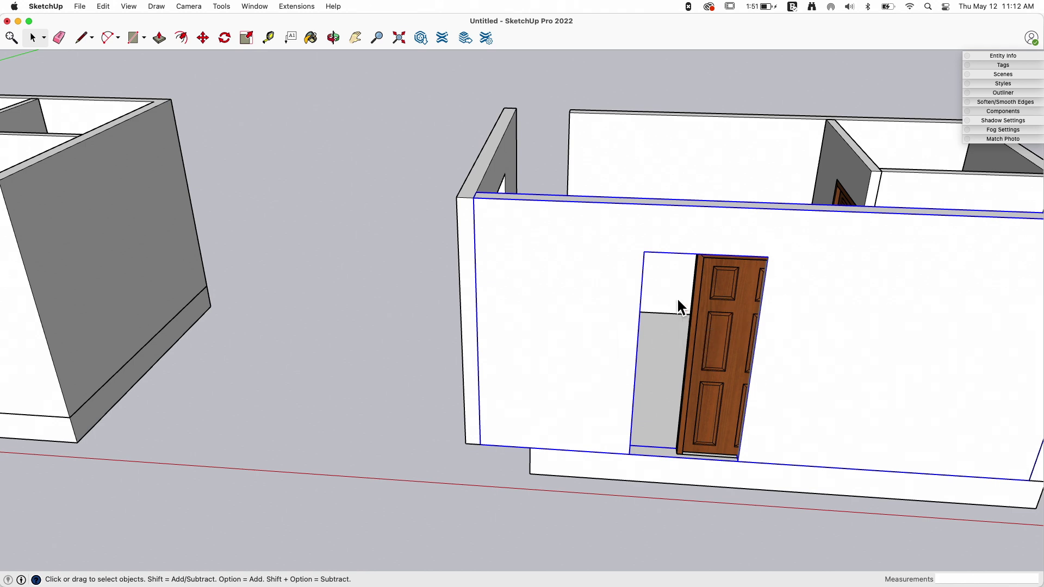
middle_drag(532, 293, 624, 302)
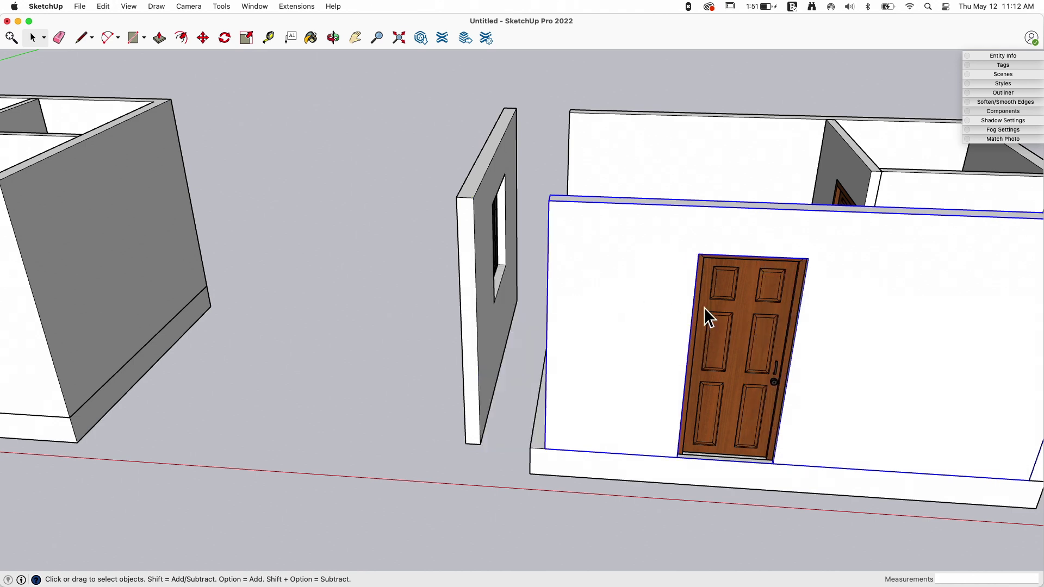
- Open the front wall group with the rest of the model shown and Push/Pull its end face out to the moved window wall
middle_drag(707, 317, 640, 342)
double_click(638, 337)
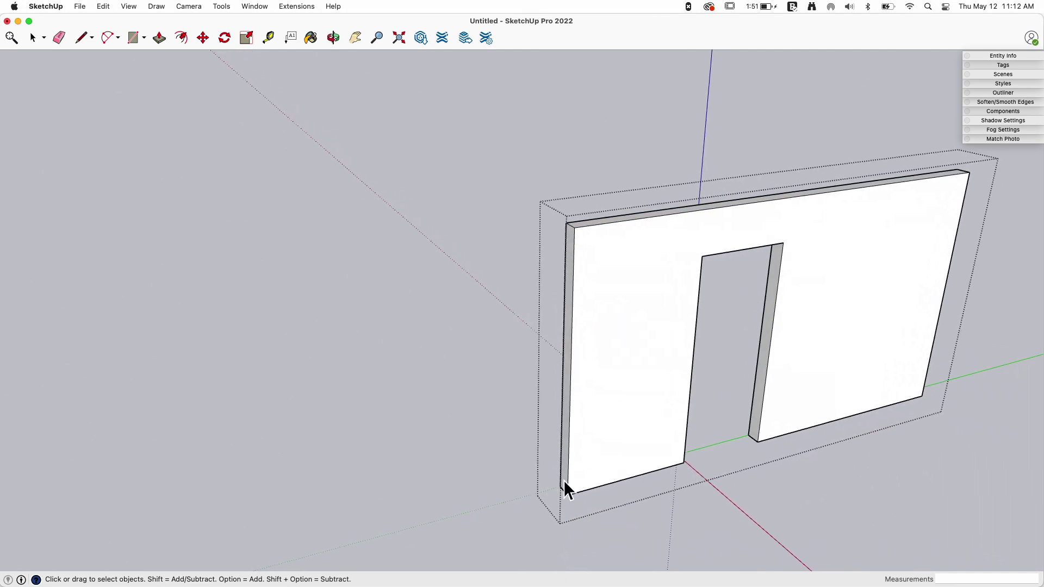
key(shift+h)
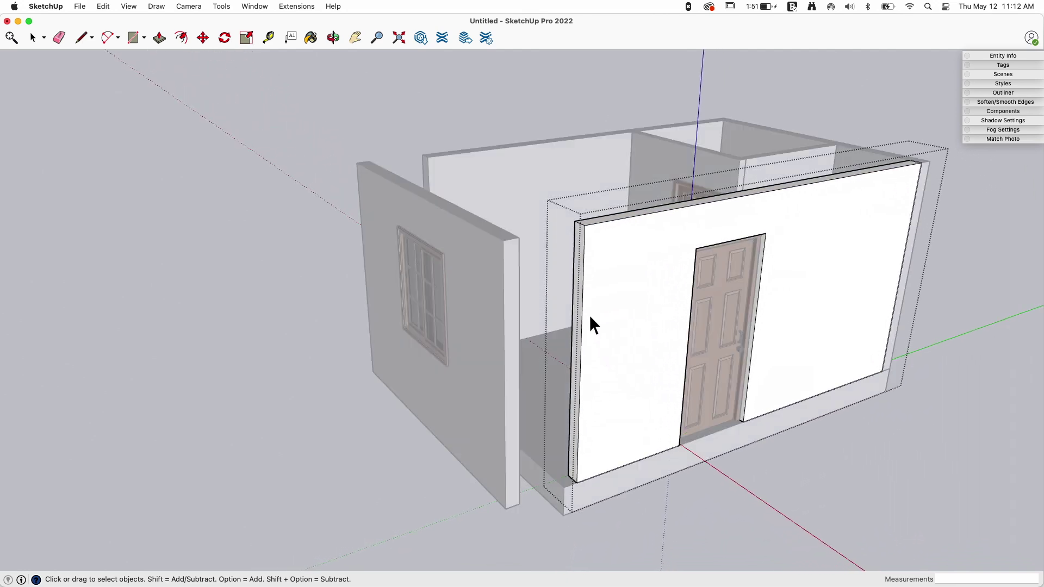
middle_drag(589, 315, 608, 314)
key(p)
drag(590, 287, 535, 252)
middle_drag(536, 251, 586, 454)
key(space)
- Open the slab group and Push/Pull its end face out to line up with the moved window wall
double_click(585, 452)
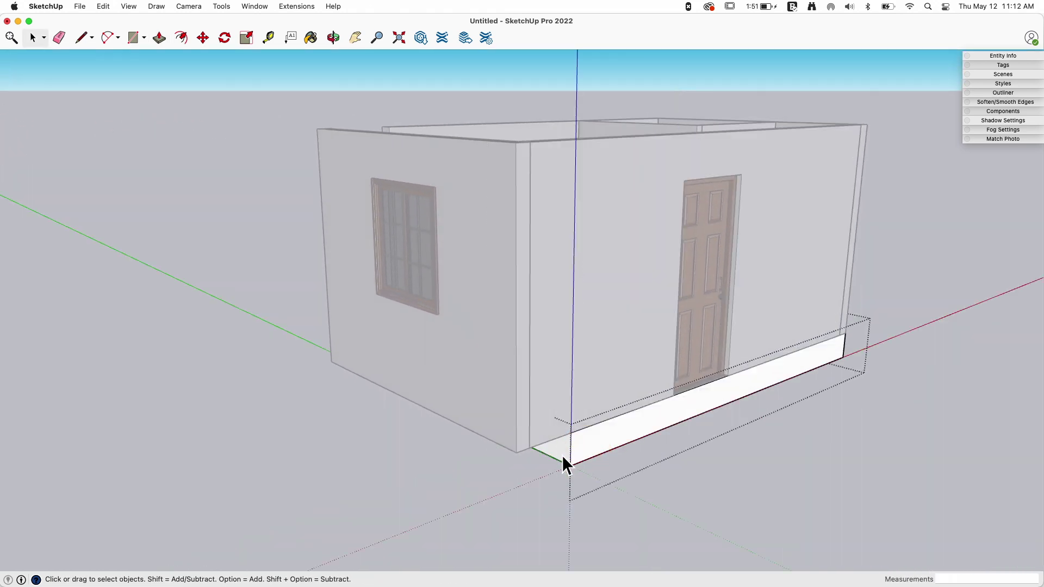
key(p)
drag(559, 449, 523, 452)
middle_drag(523, 452, 702, 276)
key(space)
- Open the back wall group, Push/Pull its end face out to the moved window wall, and close the group
double_click(669, 317)
key(p)
drag(706, 277, 762, 268)
key(space)
scroll(761, 268, down, 5)
middle_drag(762, 268, 587, 277)
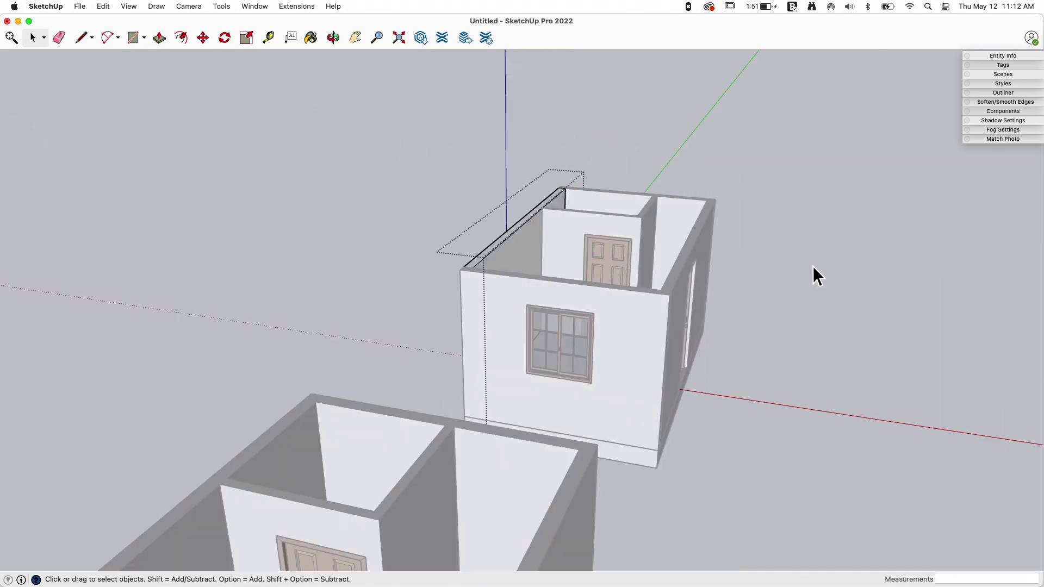
click(811, 254)
- Move the small room's partition wall along the green axis to enlarge the room
middle_drag(810, 252, 685, 269)
scroll(413, 288, up, 3)
click(624, 376)
click(703, 250)
key(m)
click(674, 279)
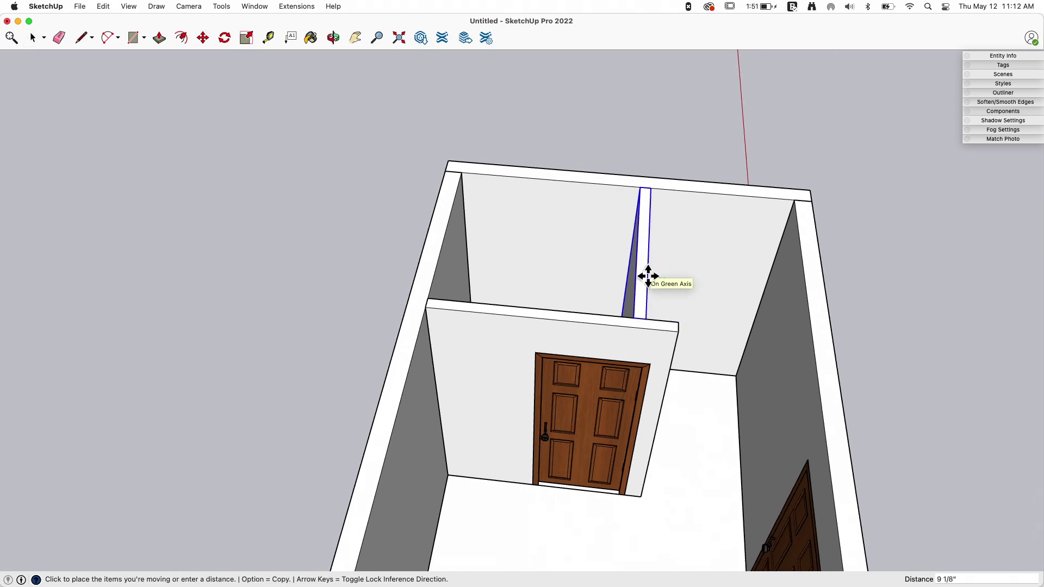
key(space)
- Move the interior door component 12 inches along the green axis toward the small room's relocated partition wall
middle_drag(574, 195, 580, 342)
click(576, 329)
key(m)
click(576, 336)
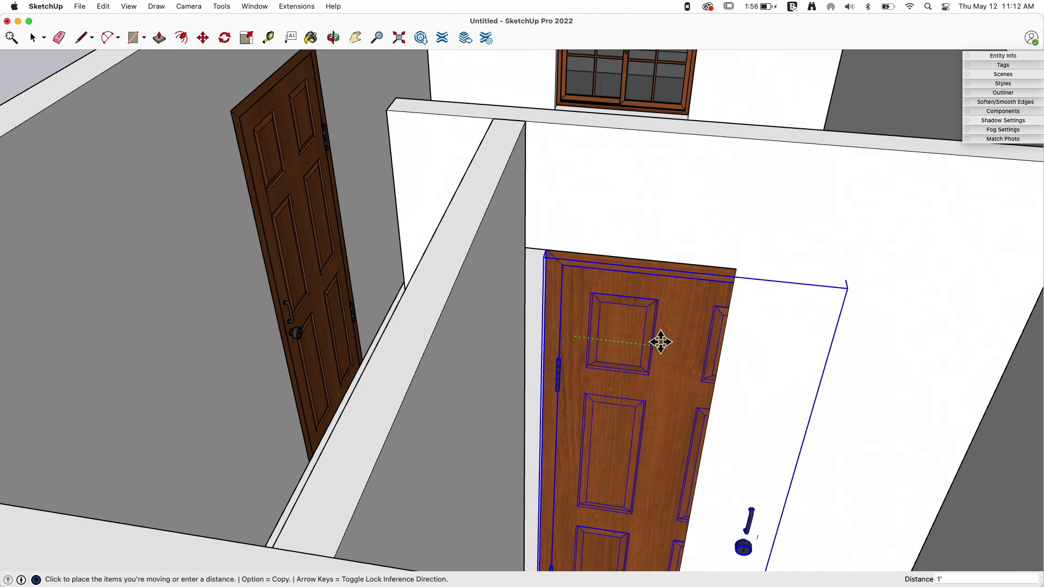
click(660, 342)
key(space)
- Shift the interior door 2 inches back along the green axis so its frame sits closer to the partition wall
scroll(650, 381, up, 6)
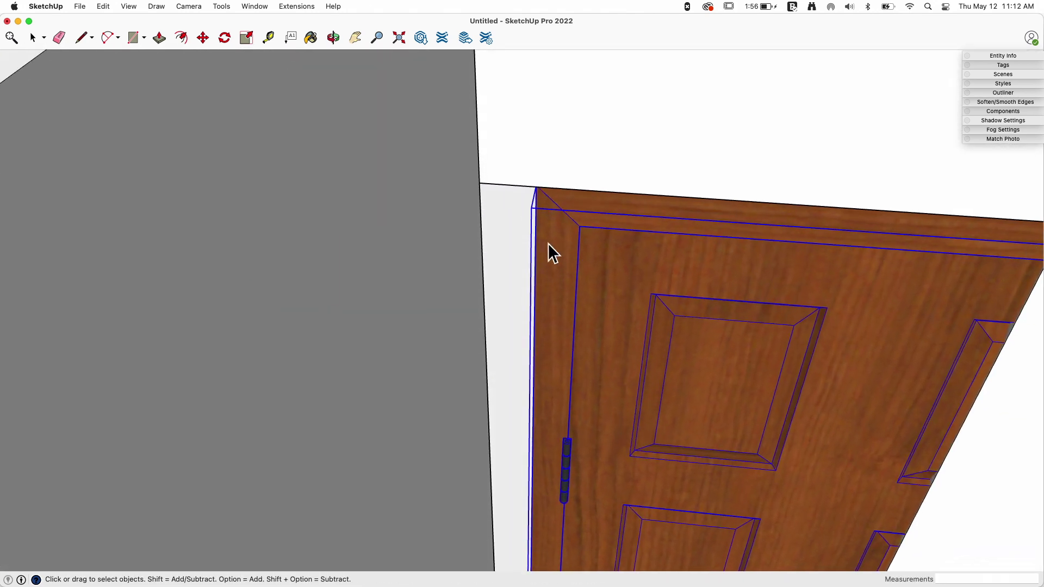
scroll(544, 299, down, 3)
middle_drag(536, 304, 510, 453)
click(563, 448)
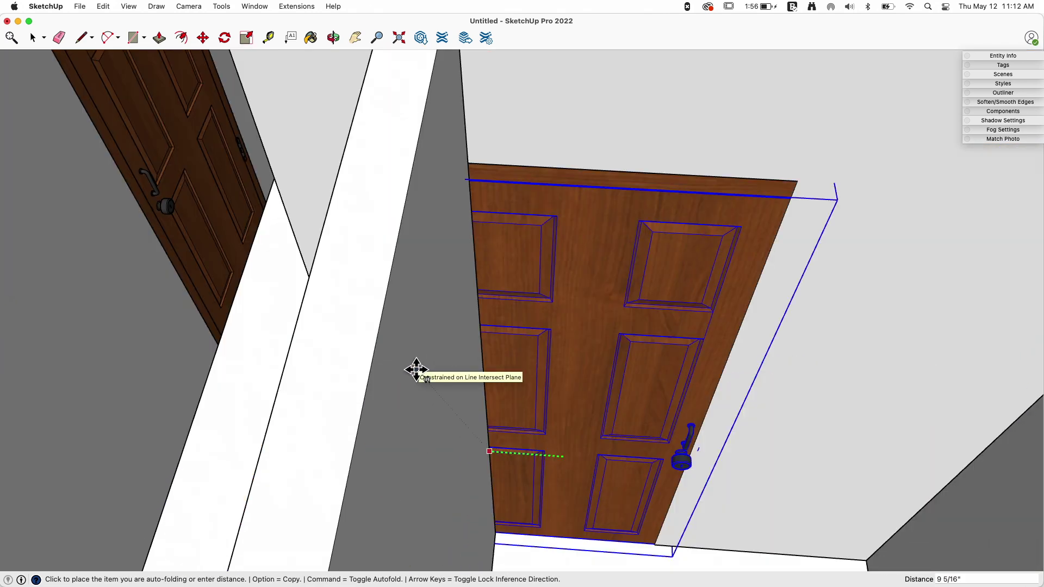
text(2)
key(Return)
key(space)
middle_drag(462, 324, 525, 348)
scroll(416, 208, down, 3)
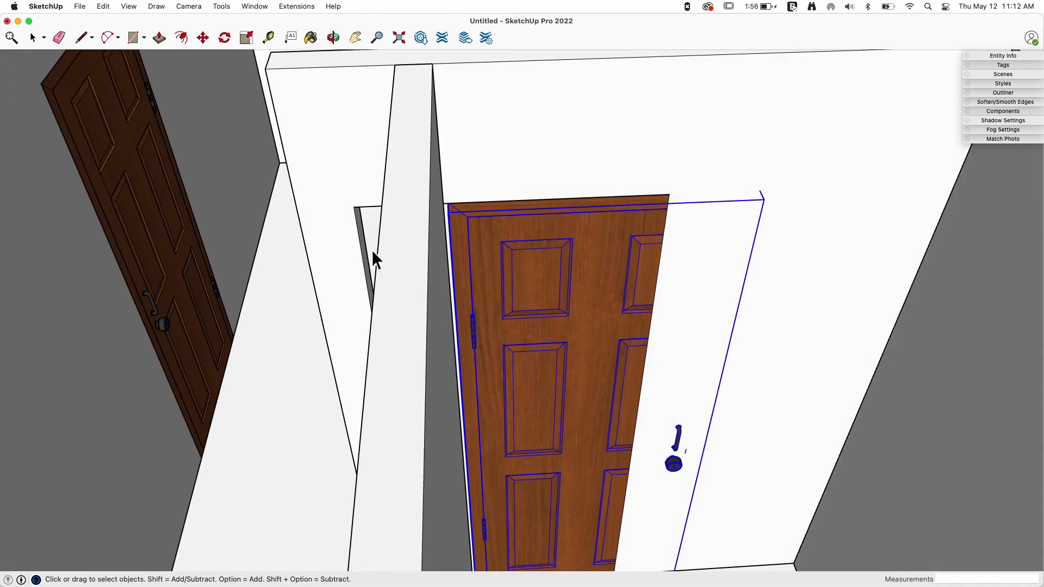
- Open the interior door wall group and Push/Pull both sides of the opening to fit the relocated door frame
mouse_move(561, 186)
middle_down()
mouse_move(468, 230)
mouse_move(468, 186)
mouse_move(545, 222)
middle_up()
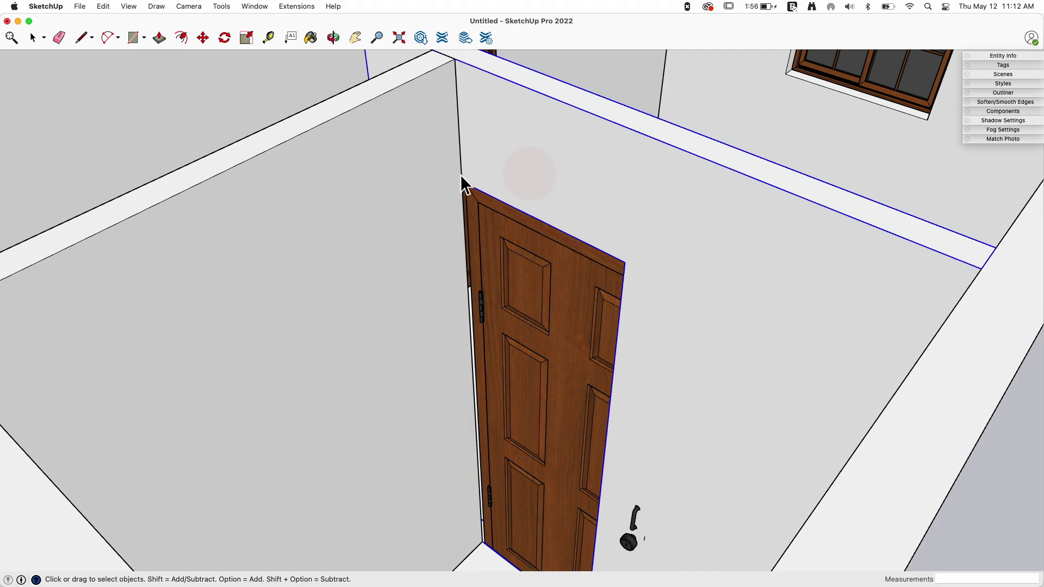
middle_drag(418, 171, 514, 276)
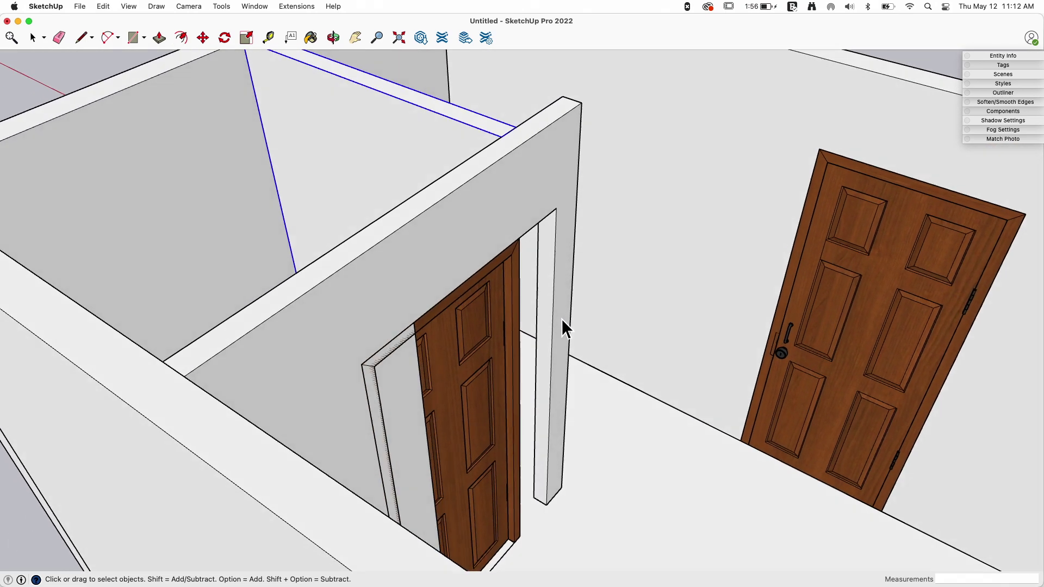
double_click(542, 283)
scroll(550, 266, up, 3)
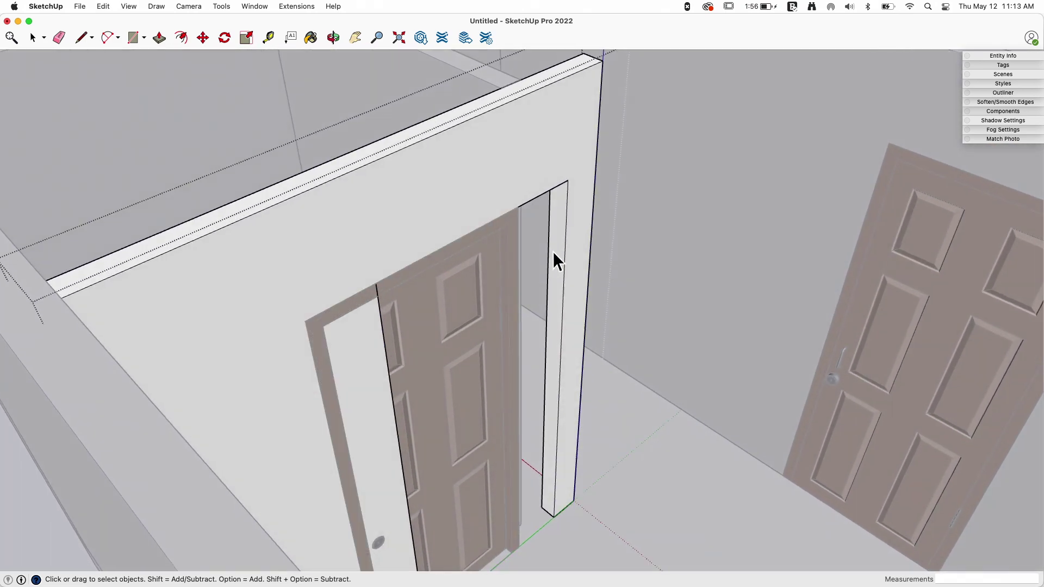
scroll(557, 247, up, 10)
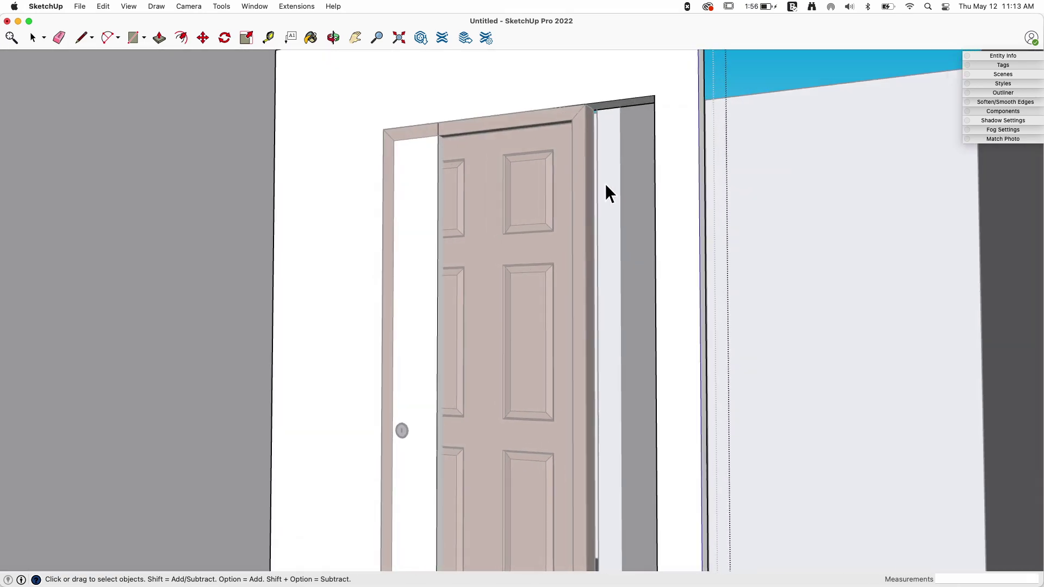
scroll(640, 202, up, 6)
key(p)
click(636, 193)
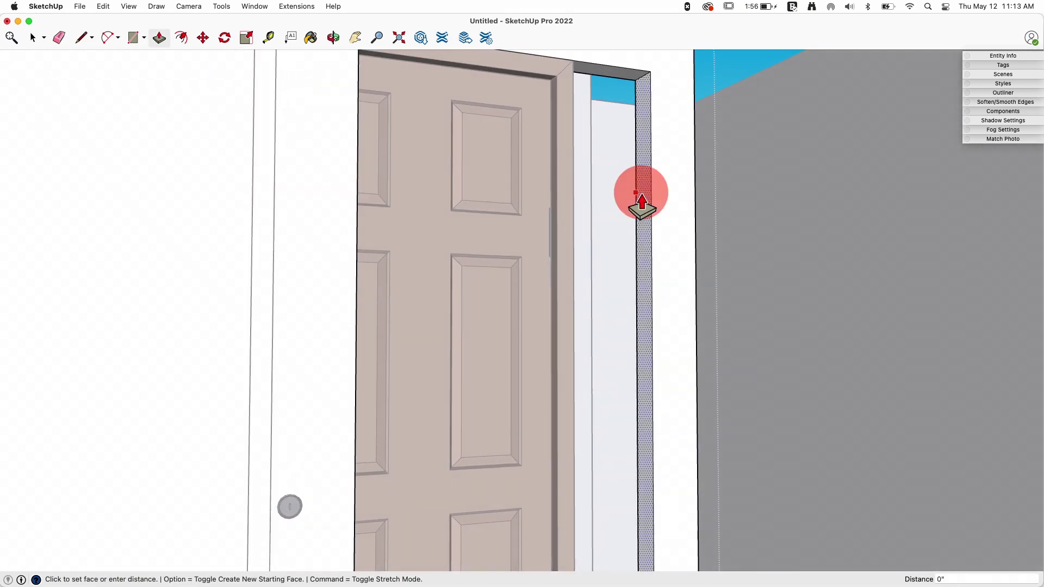
drag(641, 192, 577, 197)
middle_drag(552, 196, 431, 201)
drag(447, 198, 386, 113)
key(space)
- Push/Pull the interior door wall's free end flush with the partition wall and close the group
scroll(526, 159, down, 10)
middle_drag(508, 123, 576, 217)
middle_drag(743, 117, 565, 205)
key(p)
drag(566, 217, 548, 162)
key(space)
middle_drag(548, 162, 504, 340)
click(478, 186)
- Examine the edited house beside the other house models from several angles to compare their grouping approaches
click(530, 185)
scroll(504, 339, down, 5)
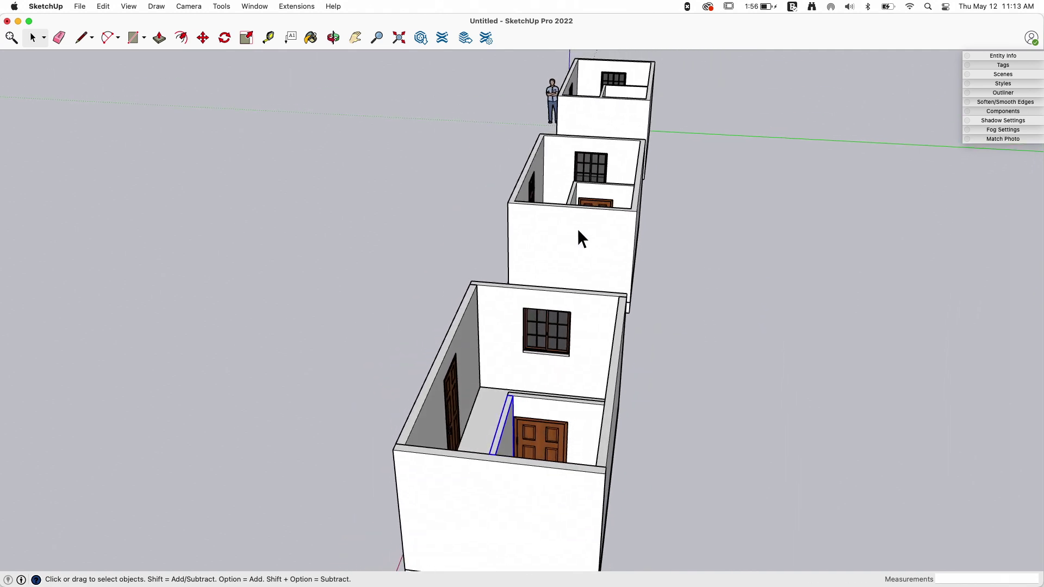
click(590, 194)
middle_drag(590, 194, 554, 213)
click(696, 75)
middle_drag(653, 120, 712, 283)
shift+middle_drag(712, 283, 602, 180)
middle_drag(380, 340, 359, 366)
middle_drag(557, 380, 812, 191)
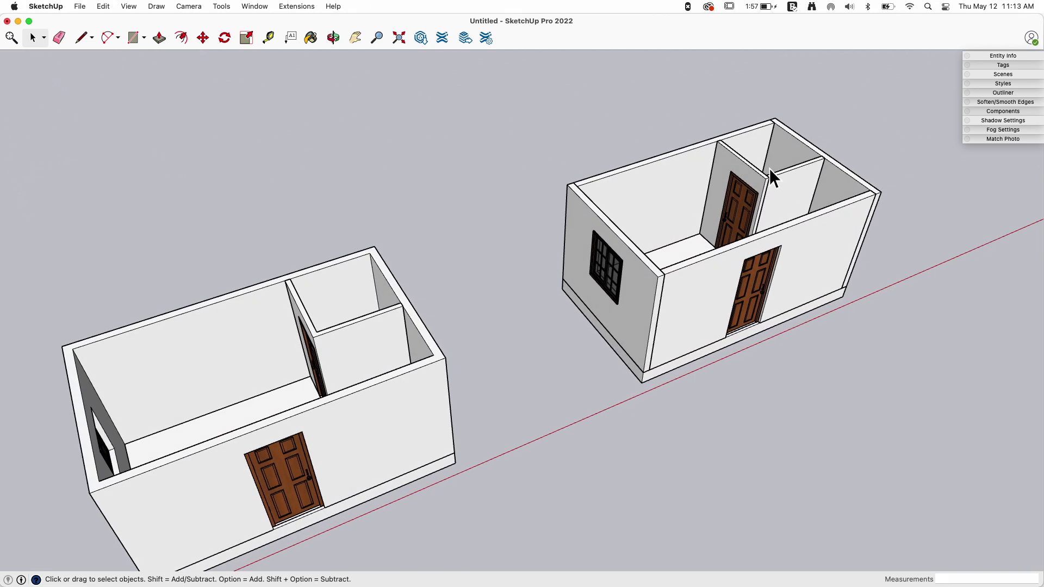
scroll(782, 252, down, 8)
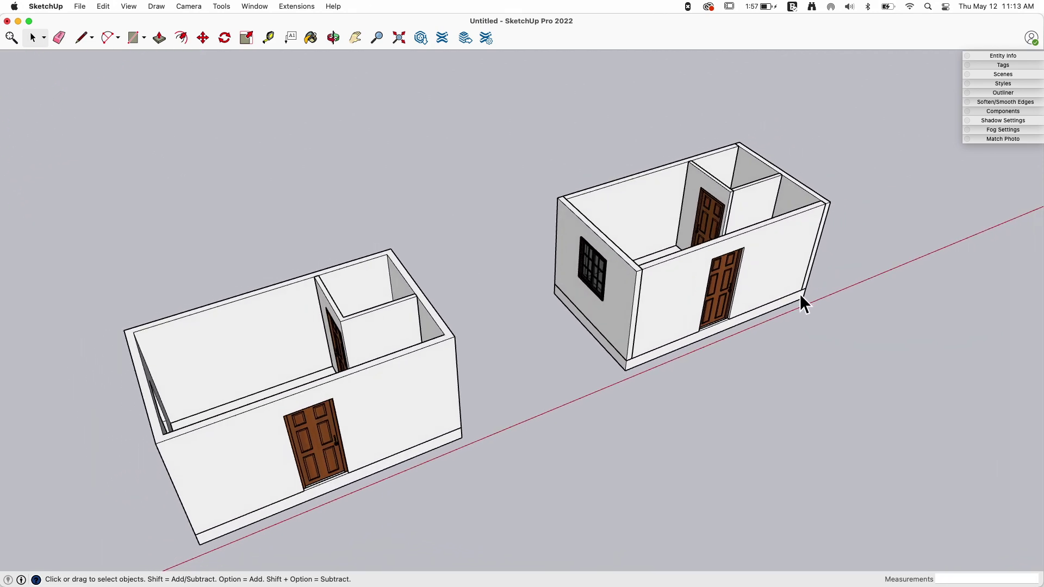
scroll(806, 311, down, 3)
mouse_move(903, 377)
middle_down()
mouse_move(919, 378)
mouse_move(903, 378)
middle_up()
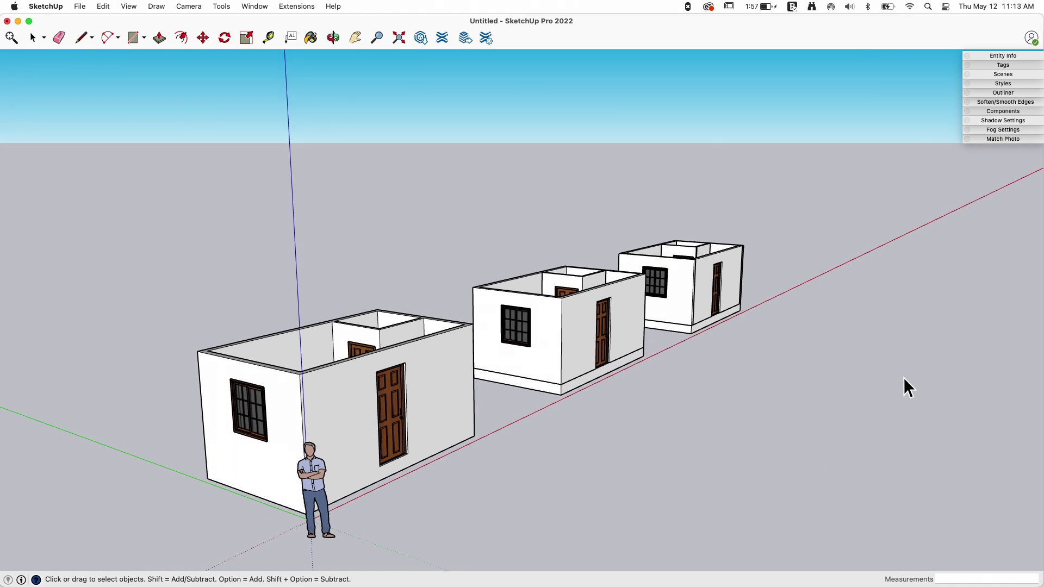